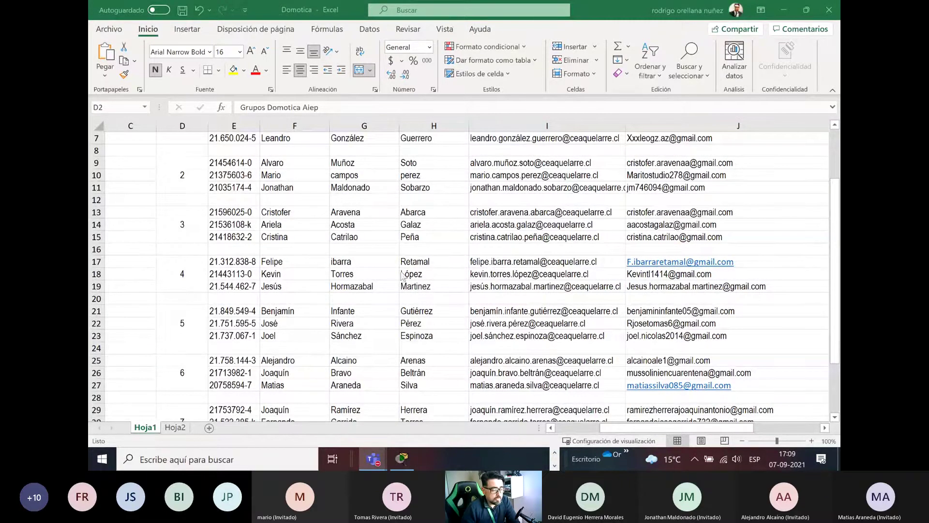
Review the student groups with their institutional and personal e-mail columns in the Domotica workbook's Hoja1 sheet
scroll(634, 283, down, 1)
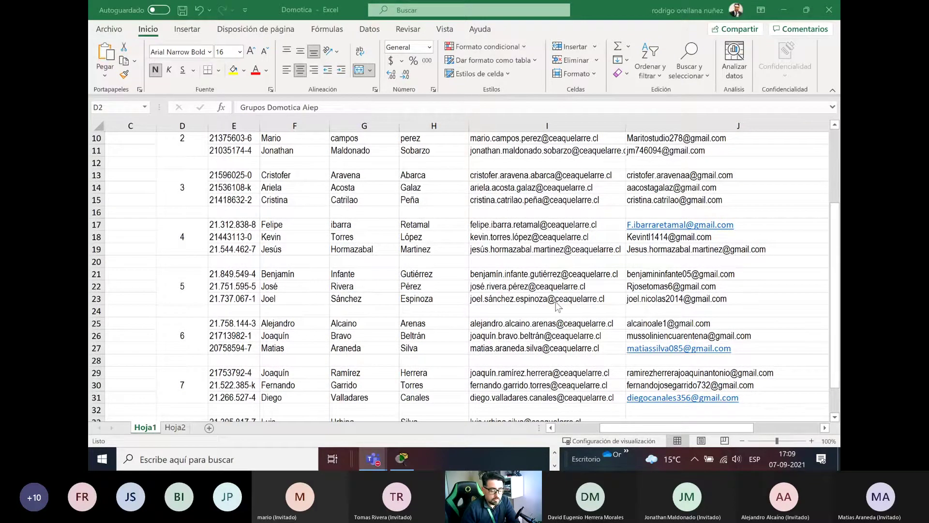
scroll(562, 305, down, 2)
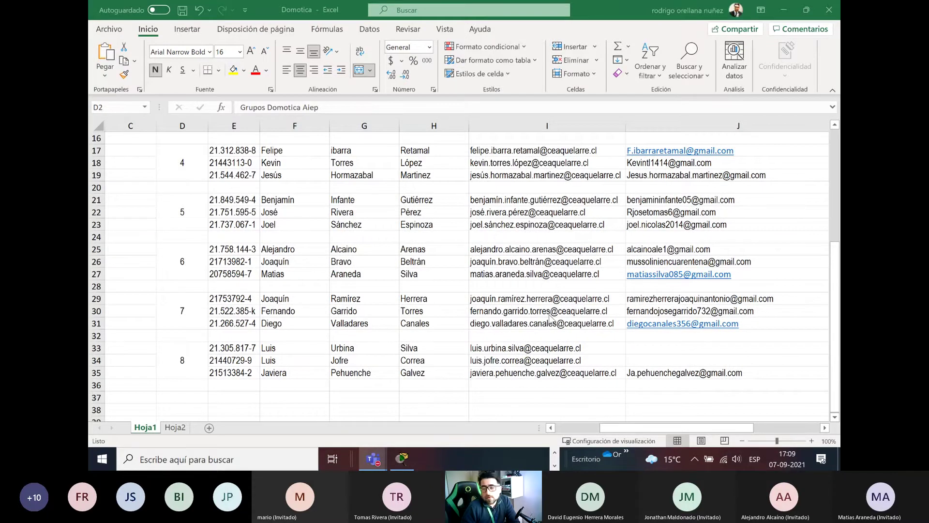
scroll(550, 319, up, 4)
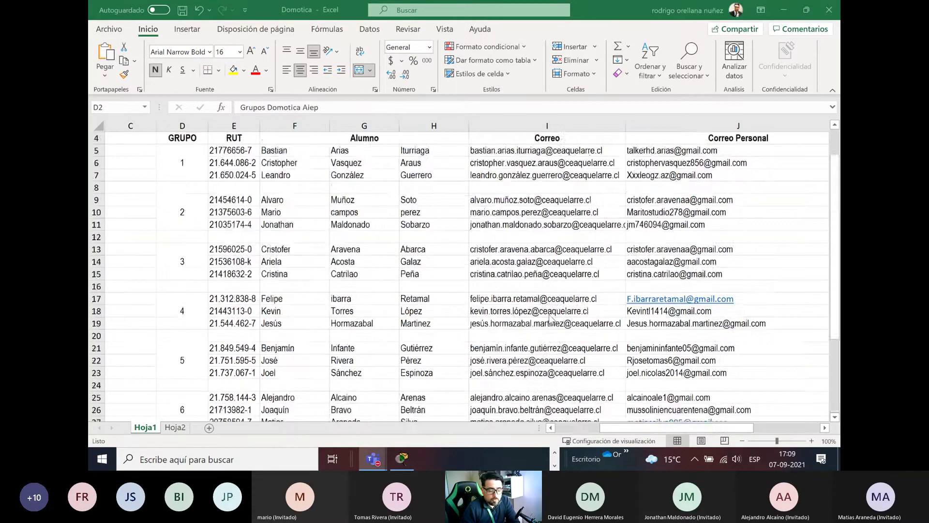
scroll(550, 320, down, 5)
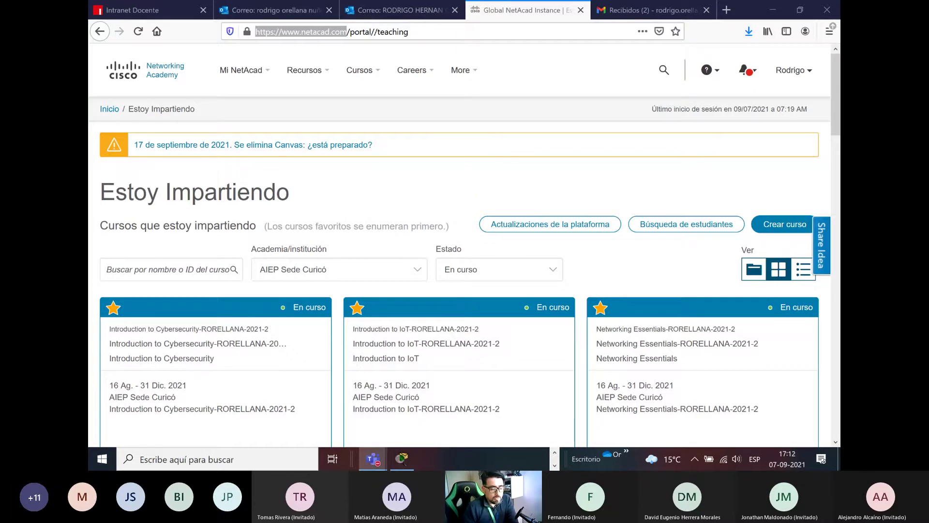
Open the details of the Introduction to Packet Tracer course and go to its list of enrolled students
scroll(547, 368, down, 5)
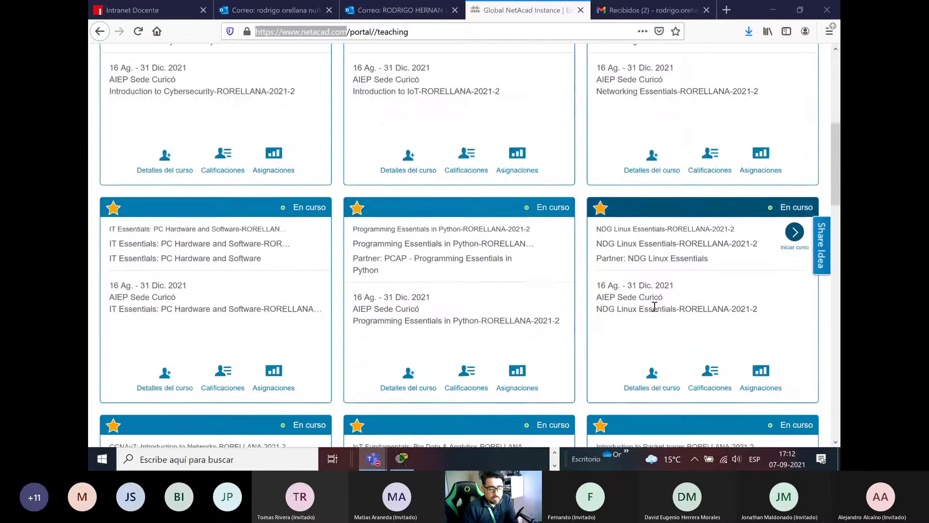
scroll(654, 306, down, 3)
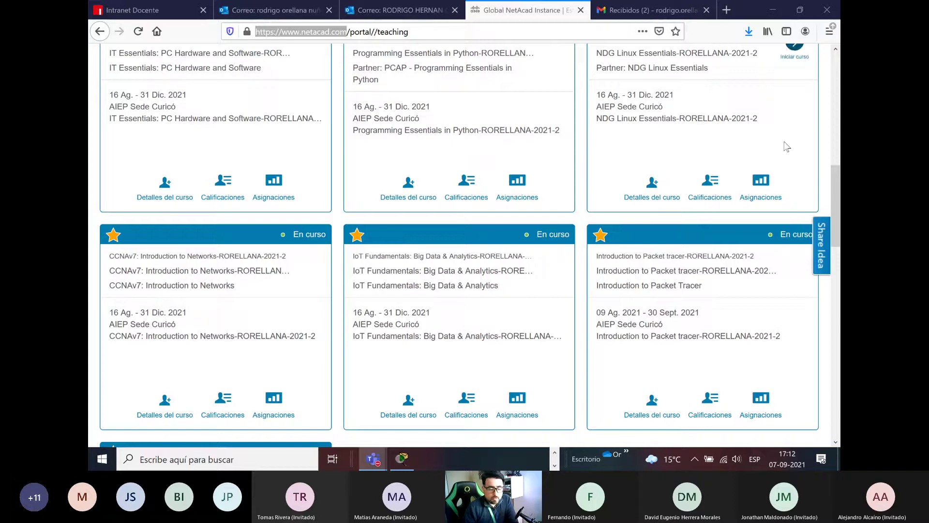
click(651, 400)
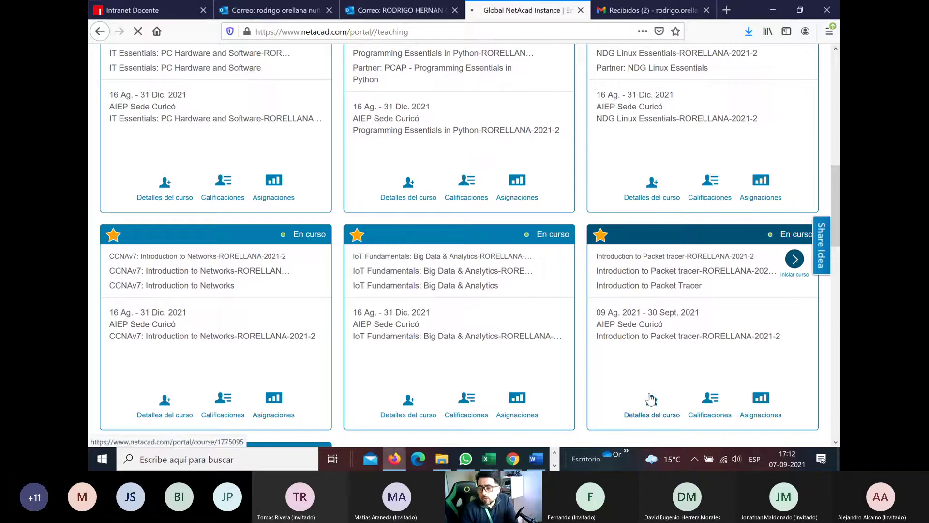
scroll(496, 280, down, 5)
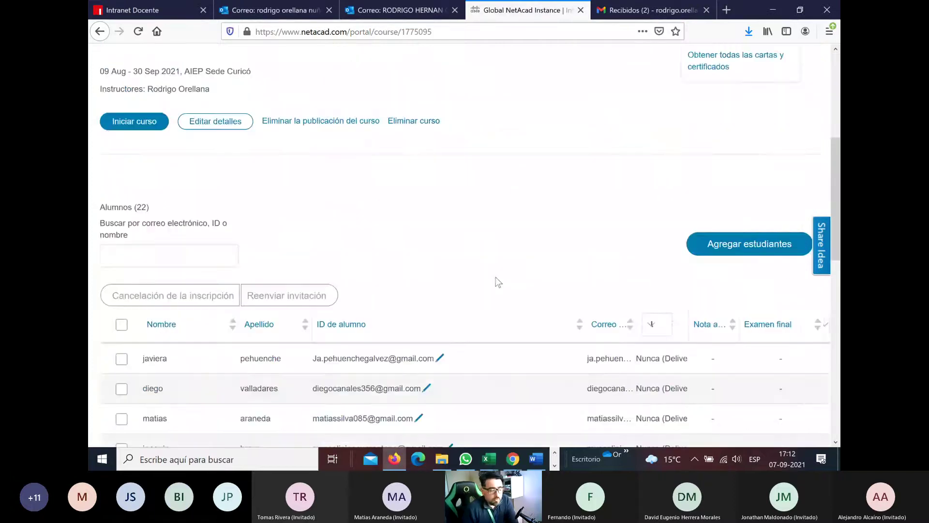
scroll(498, 264, down, 4)
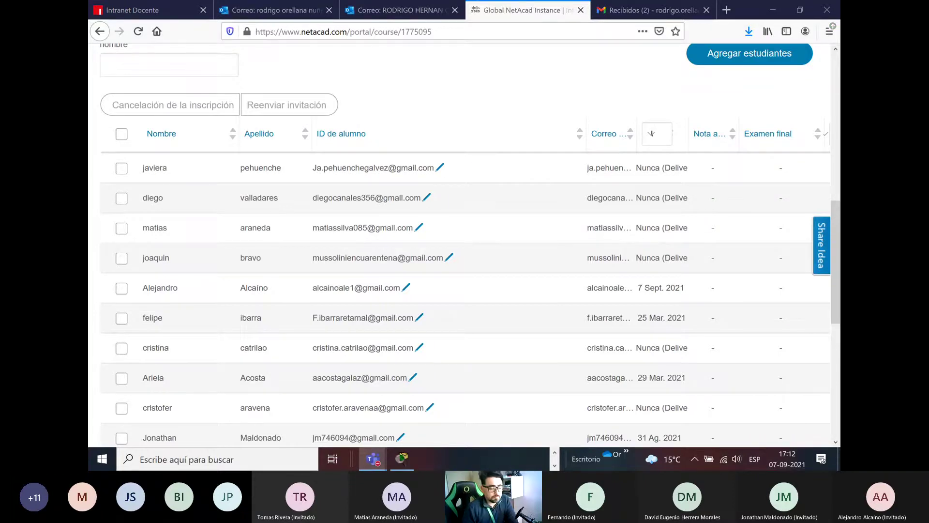
click(103, 458)
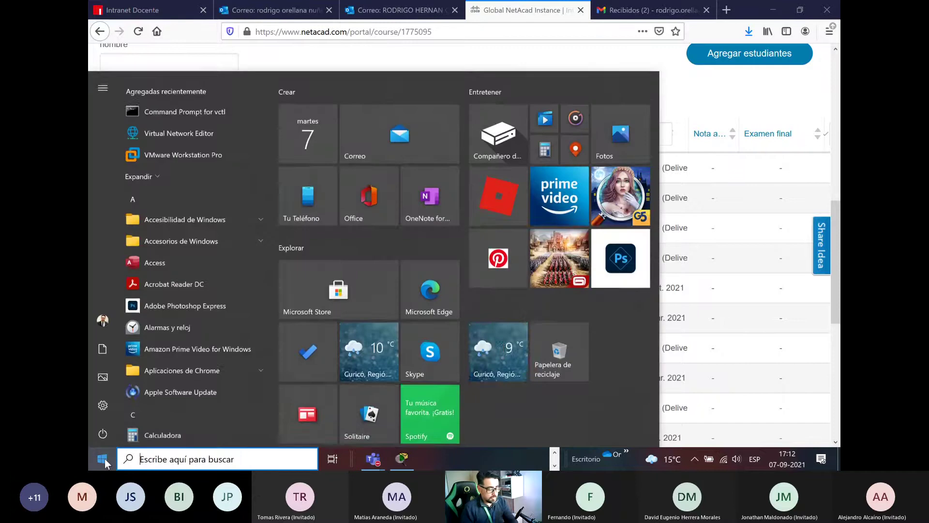
text(blo)
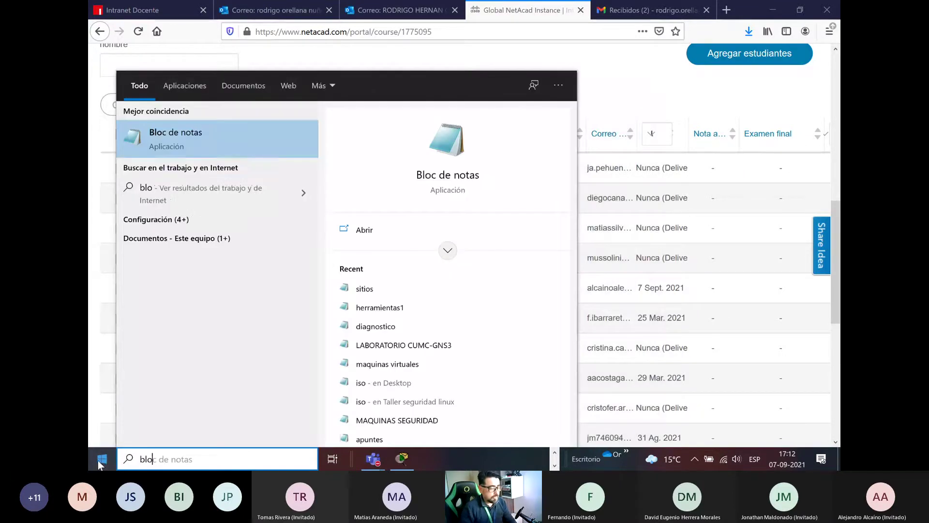
click(224, 149)
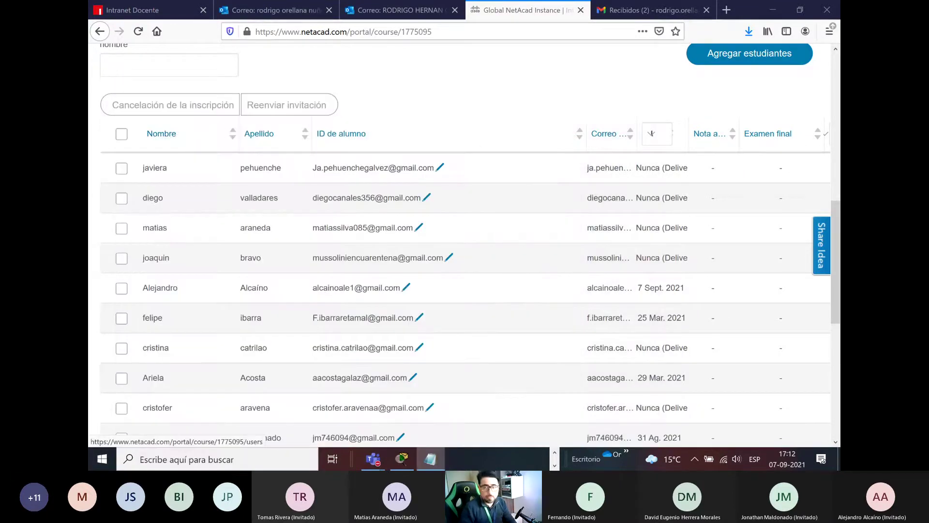
right_click(375, 182)
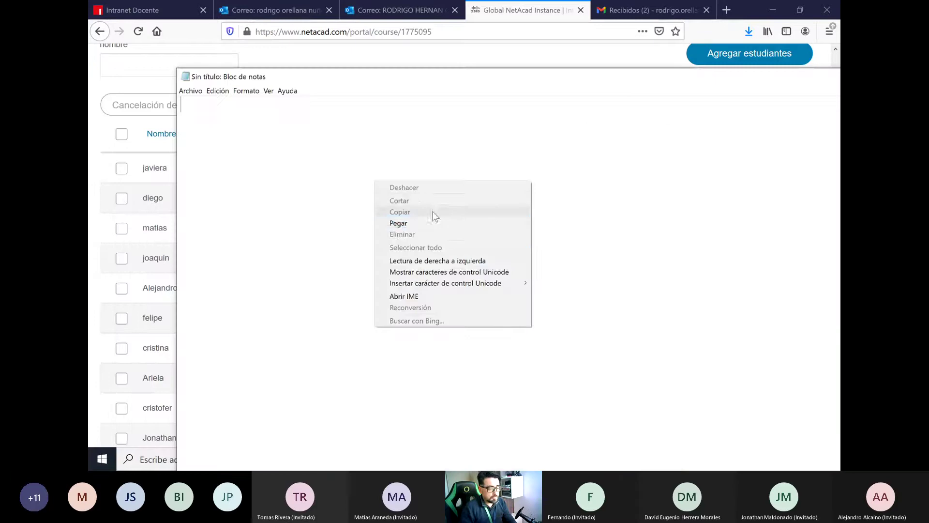
click(432, 223)
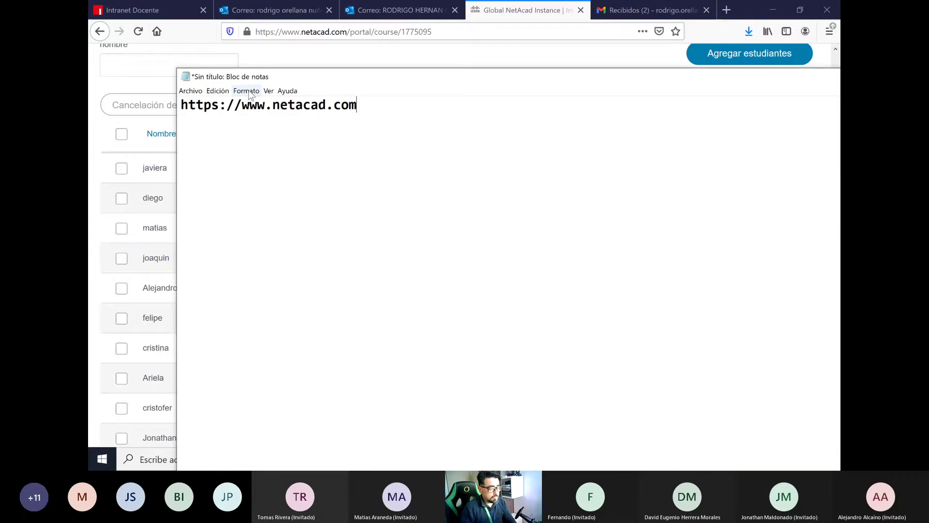
Set the note's font size to 26
click(222, 93)
mouse_move(279, 91)
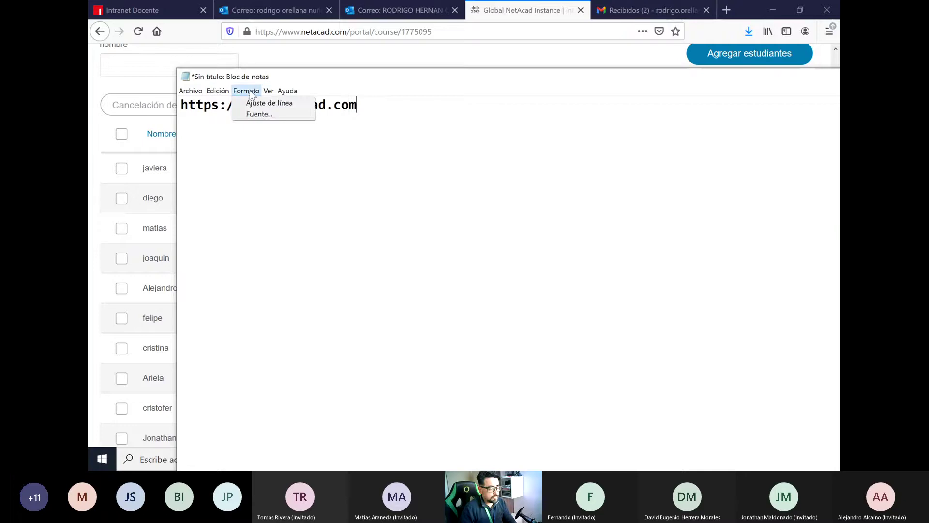
click(255, 113)
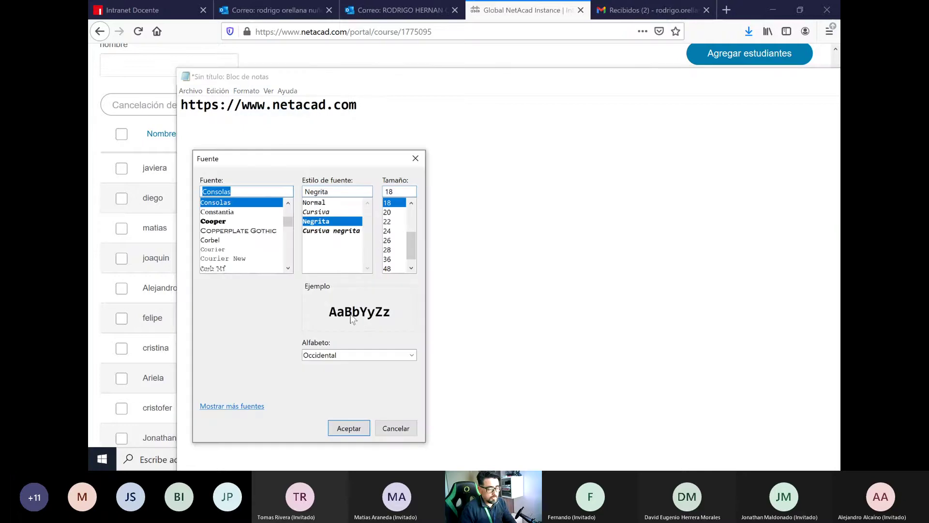
click(389, 240)
click(342, 429)
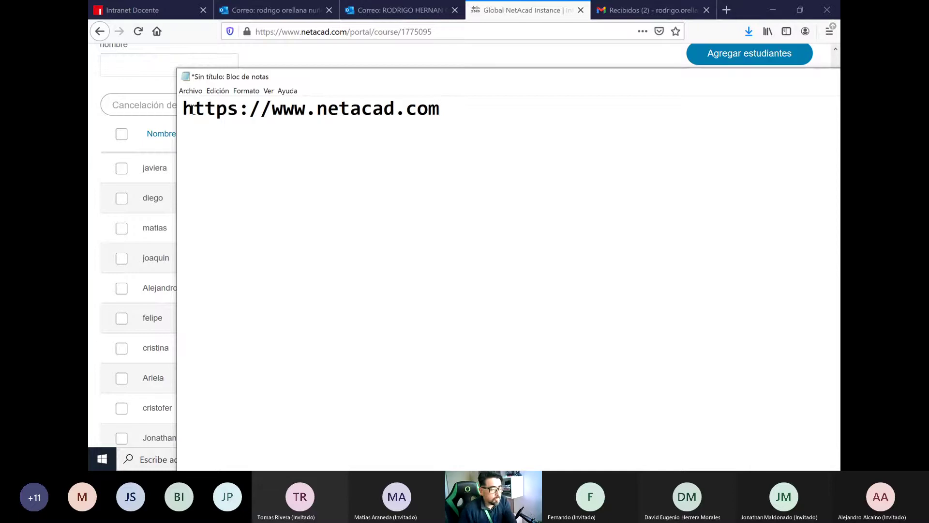
Return to the browser and examine the Introduction to Packet Tracer course details and its enrolled student list
click(517, 16)
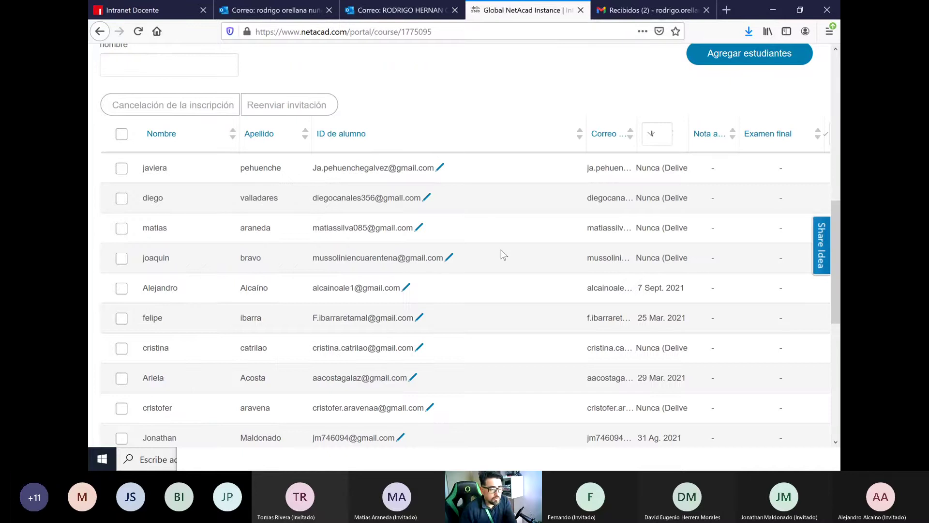
scroll(503, 254, up, 4)
scroll(503, 255, up, 4)
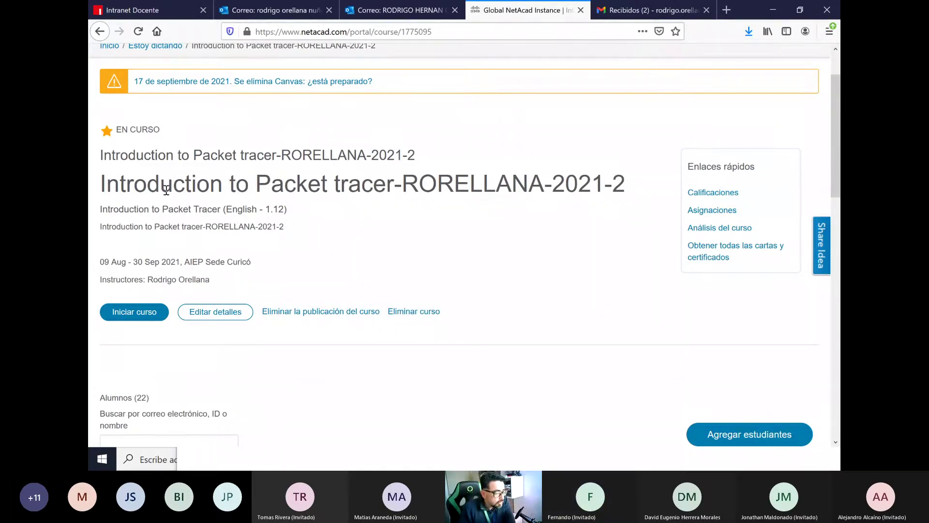
scroll(441, 185, down, 6)
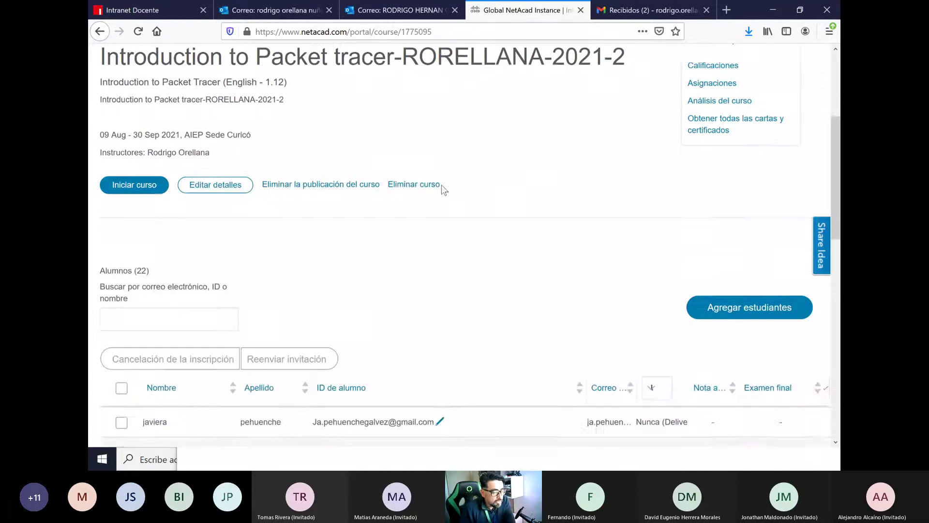
scroll(463, 209, down, 3)
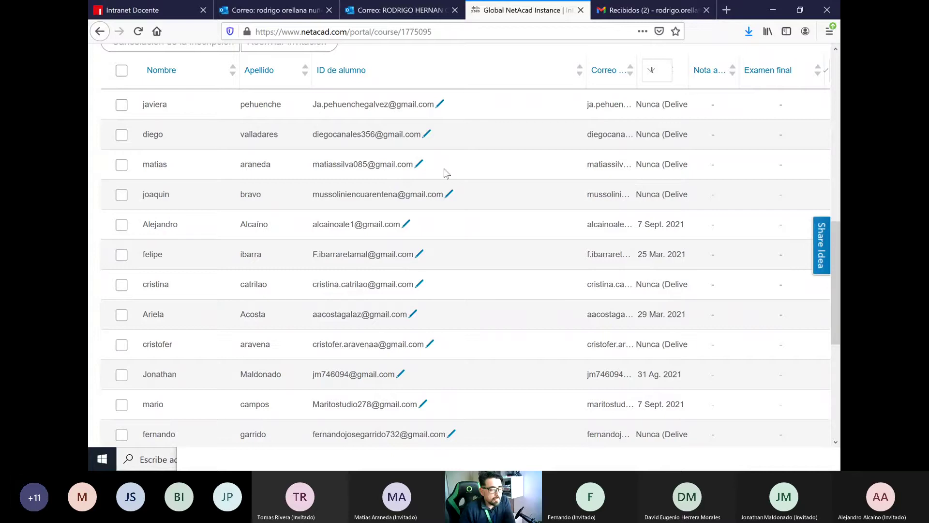
scroll(517, 170, up, 4)
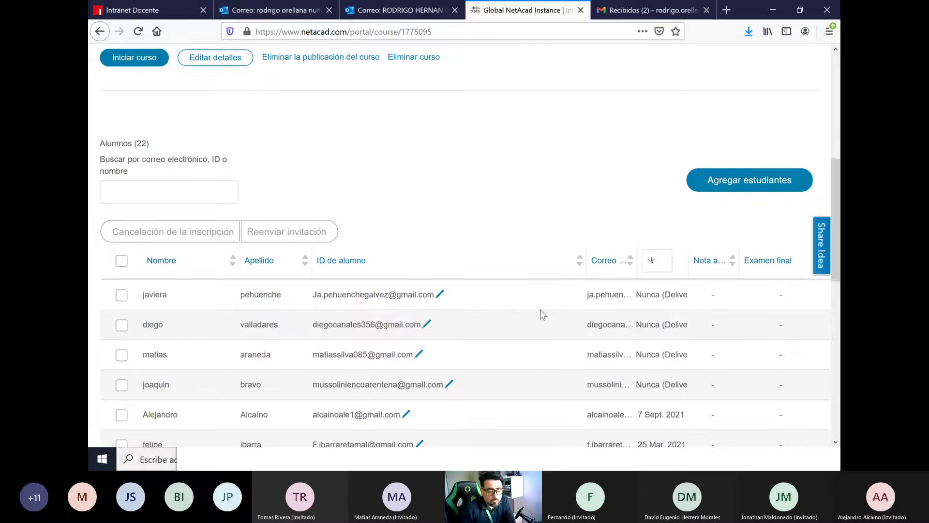
scroll(540, 310, down, 3)
scroll(657, 262, down, 3)
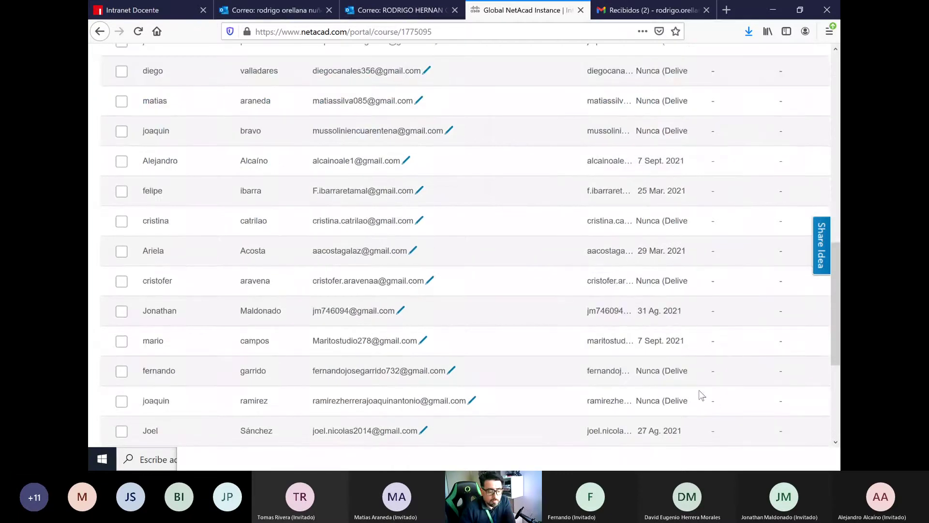
scroll(549, 328, up, 8)
scroll(494, 253, down, 5)
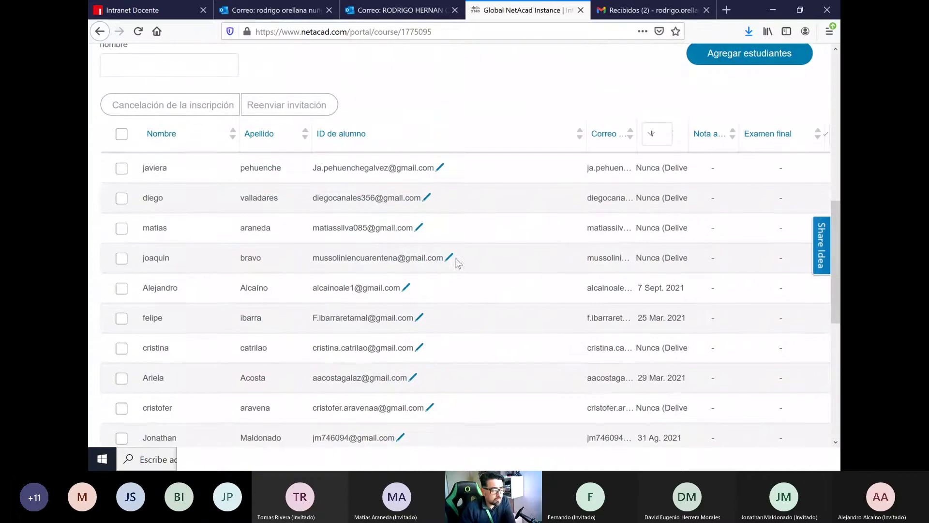
scroll(496, 206, down, 4)
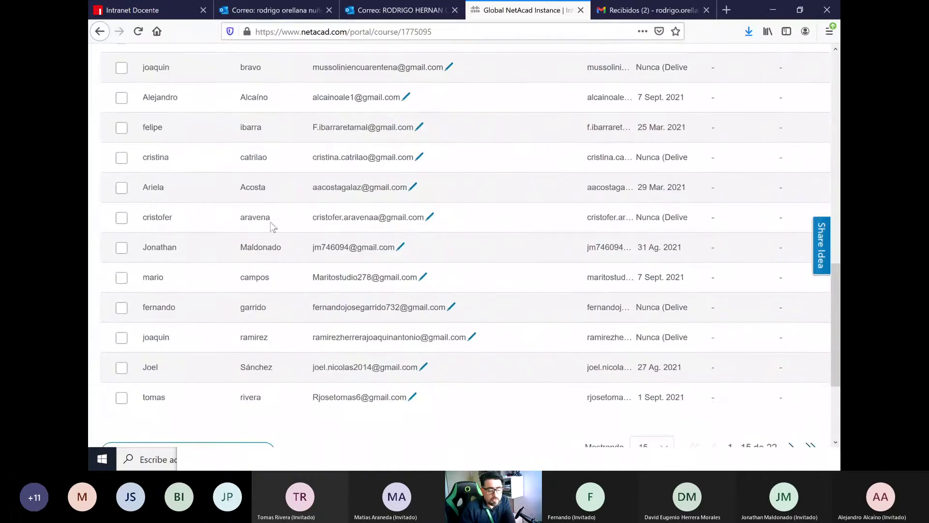
Set the student list to show 50 entries per page
scroll(666, 291, down, 3)
click(658, 294)
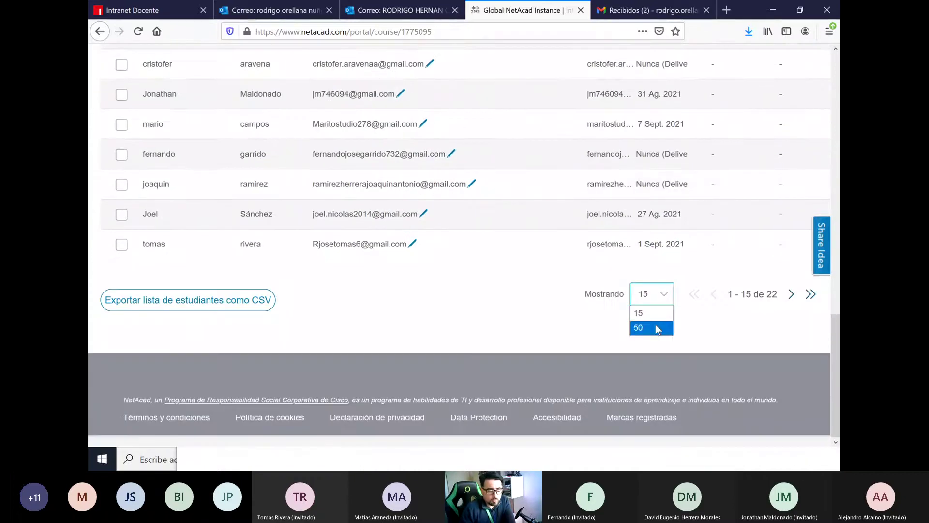
click(653, 327)
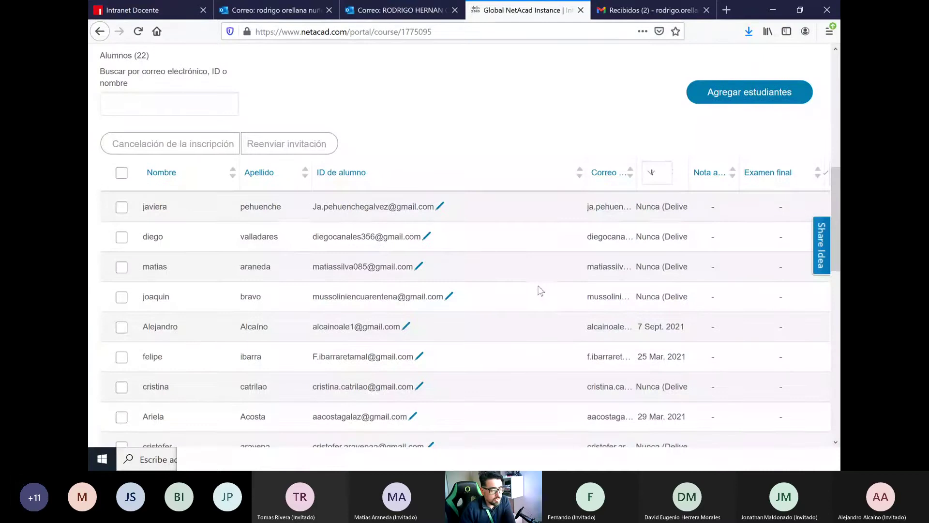
Filter the student list to those who have never signed in and look through the filtered entries
scroll(522, 273, down, 3)
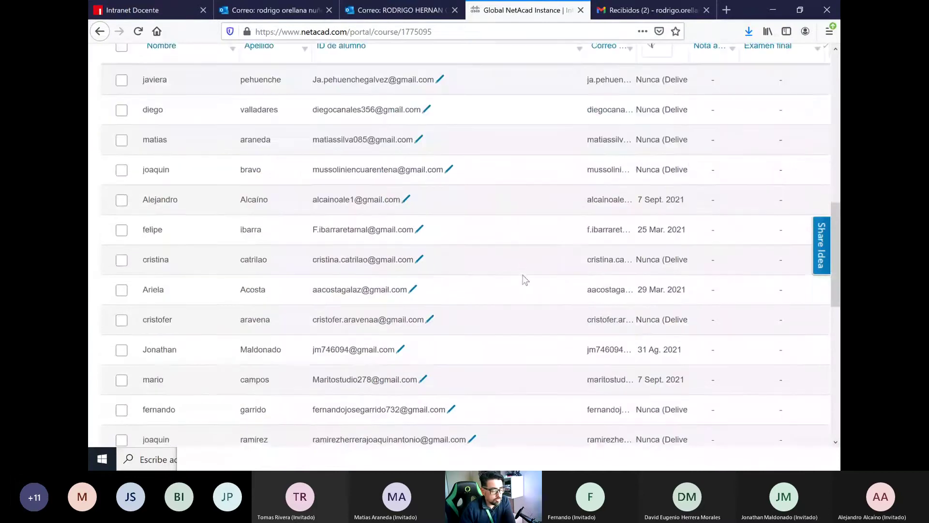
scroll(585, 228, up, 4)
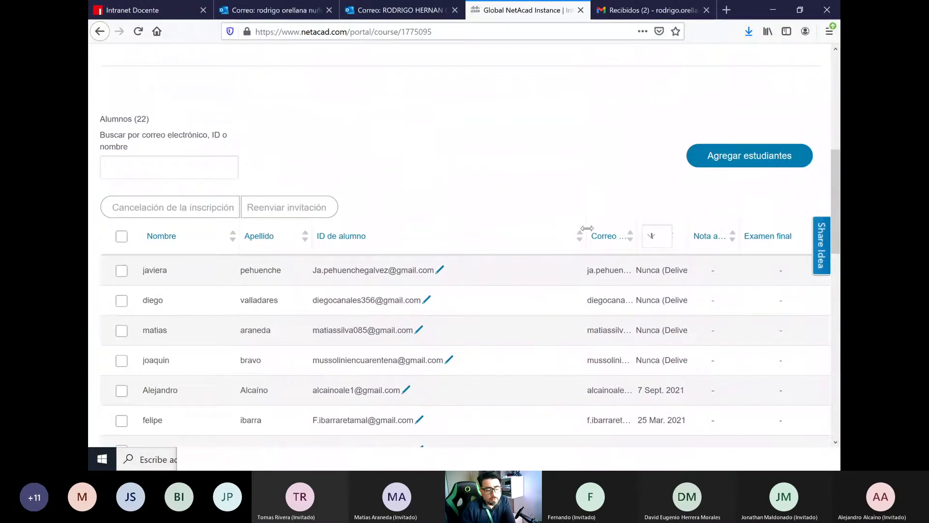
click(657, 236)
click(671, 287)
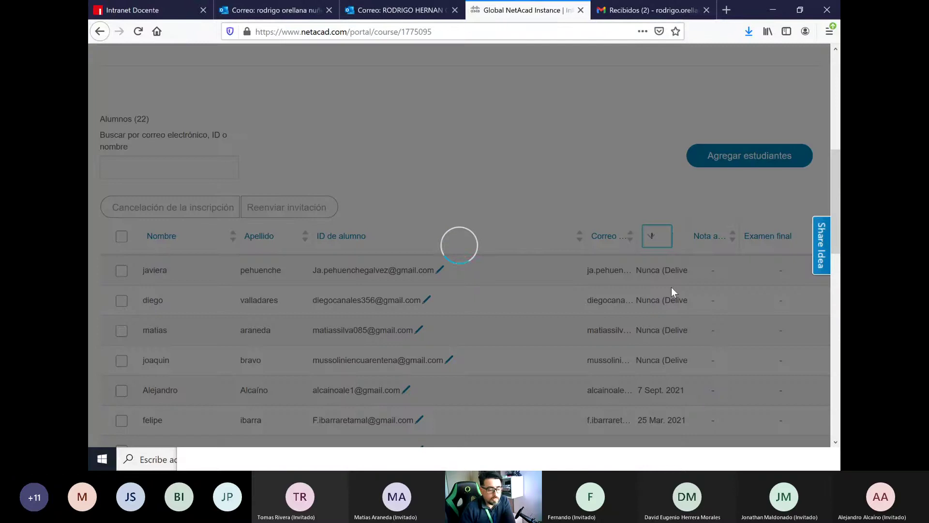
scroll(515, 275, down, 2)
scroll(516, 276, down, 4)
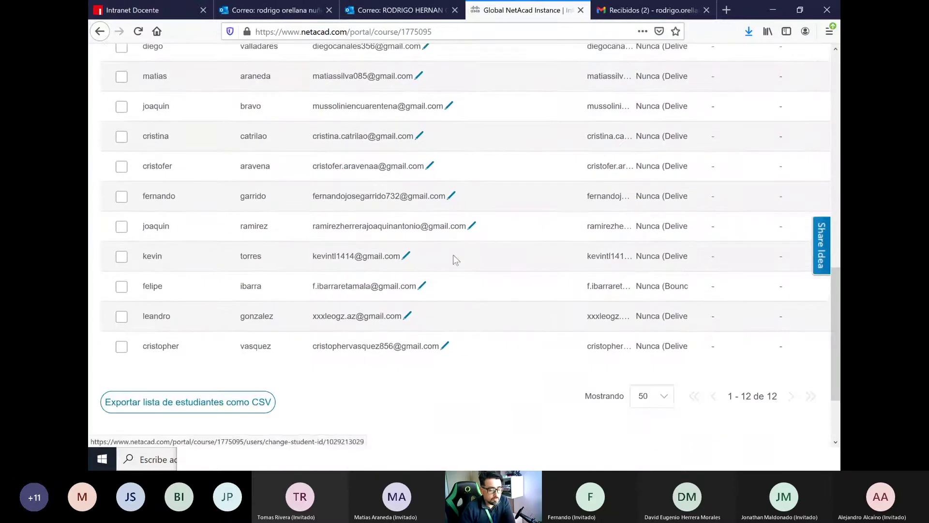
Launch the Introduction to Packet Tracer course and go down its home page to the Chapter 1 section
scroll(391, 291, up, 6)
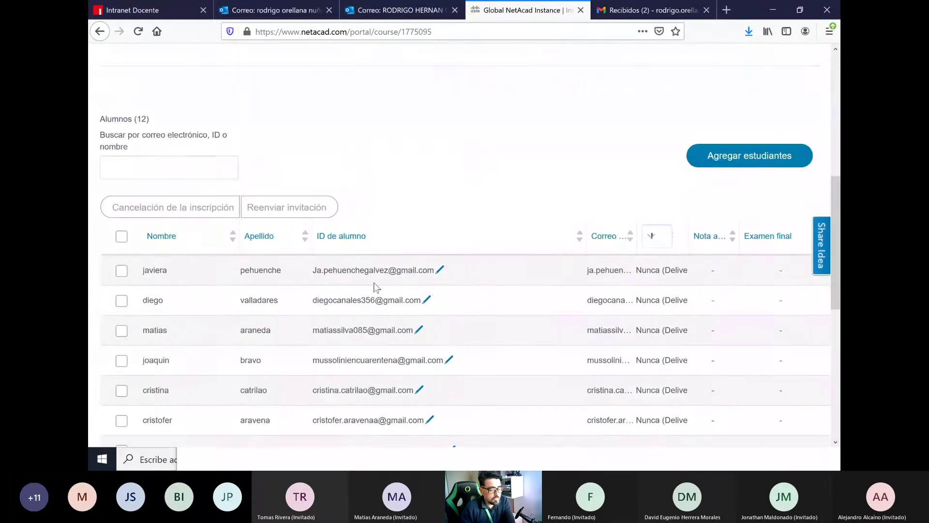
scroll(465, 193, up, 4)
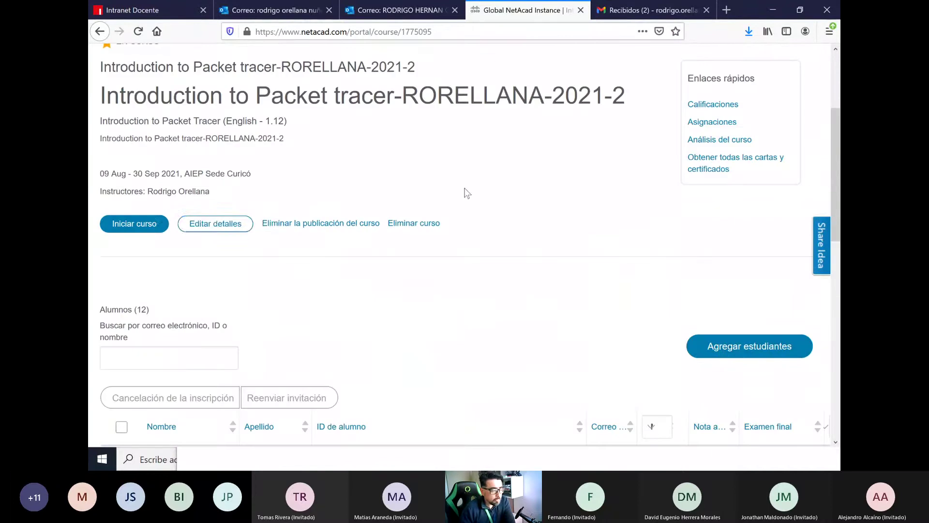
click(137, 224)
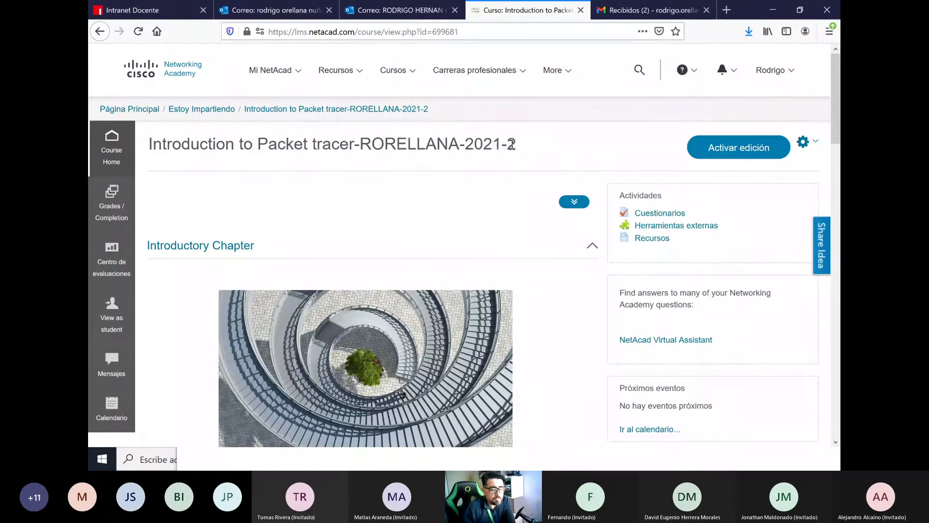
scroll(329, 196, down, 1)
scroll(329, 196, down, 4)
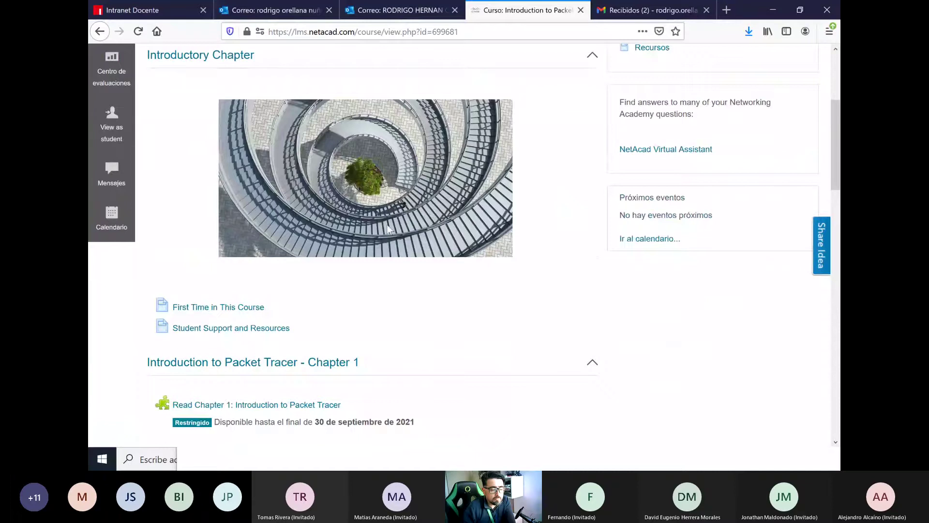
Look through the course outline down to the Course Completion section and back up to Chapter 1
scroll(387, 224, down, 9)
scroll(388, 226, down, 1)
scroll(389, 226, down, 4)
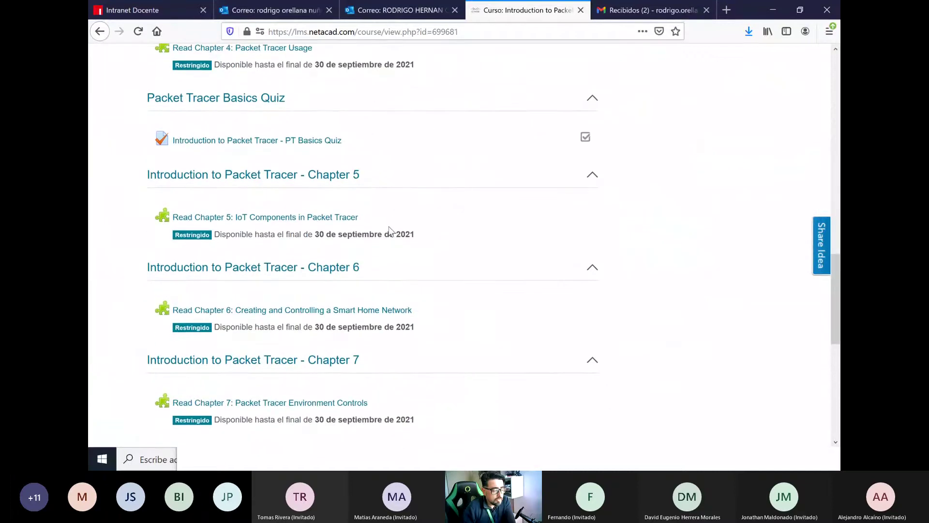
scroll(388, 227, up, 4)
scroll(389, 226, down, 6)
scroll(390, 233, down, 3)
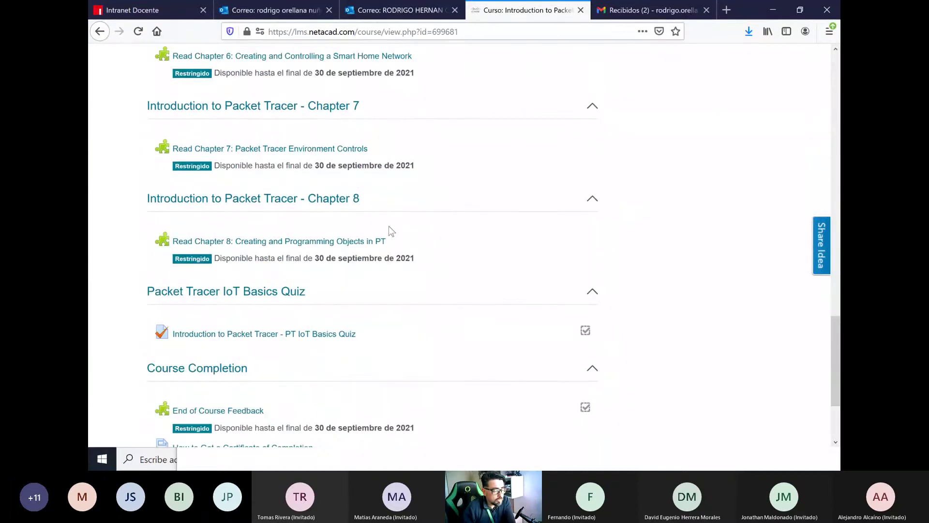
scroll(346, 216, down, 3)
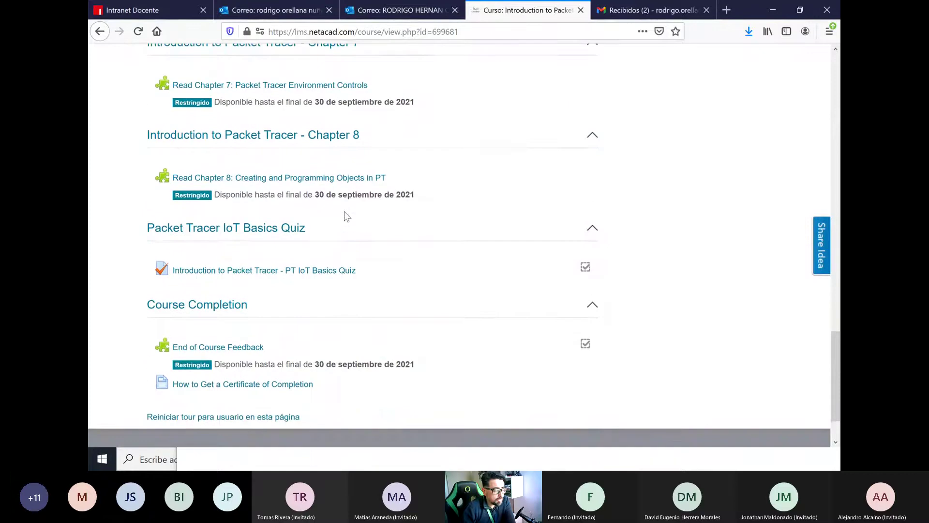
scroll(355, 220, up, 6)
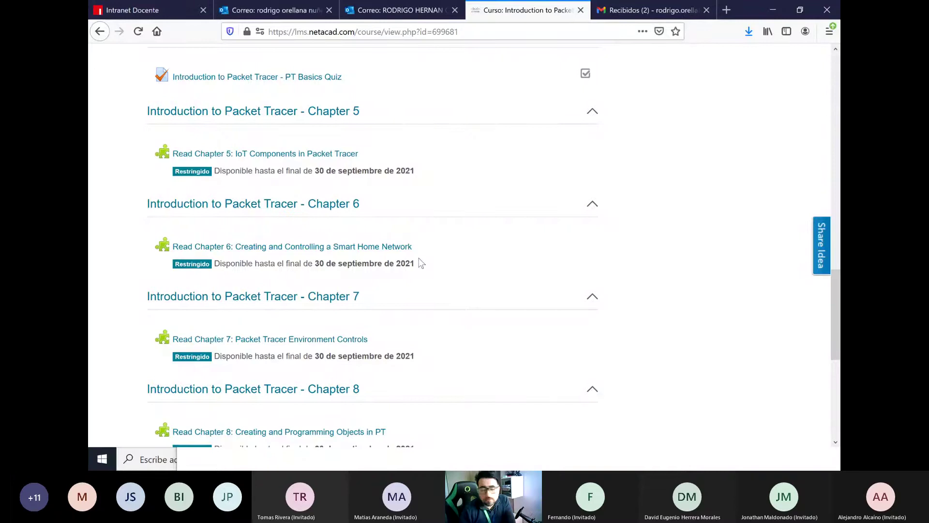
scroll(406, 259, up, 2)
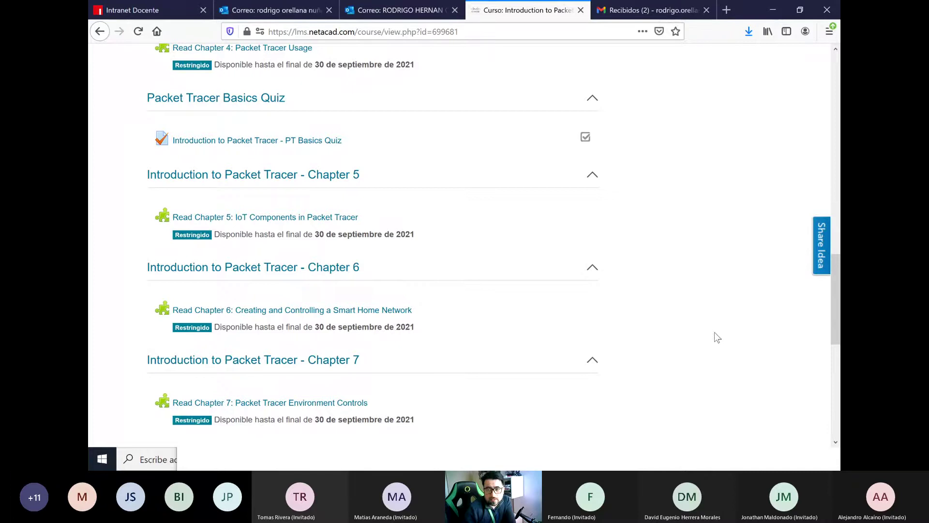
scroll(493, 234, up, 5)
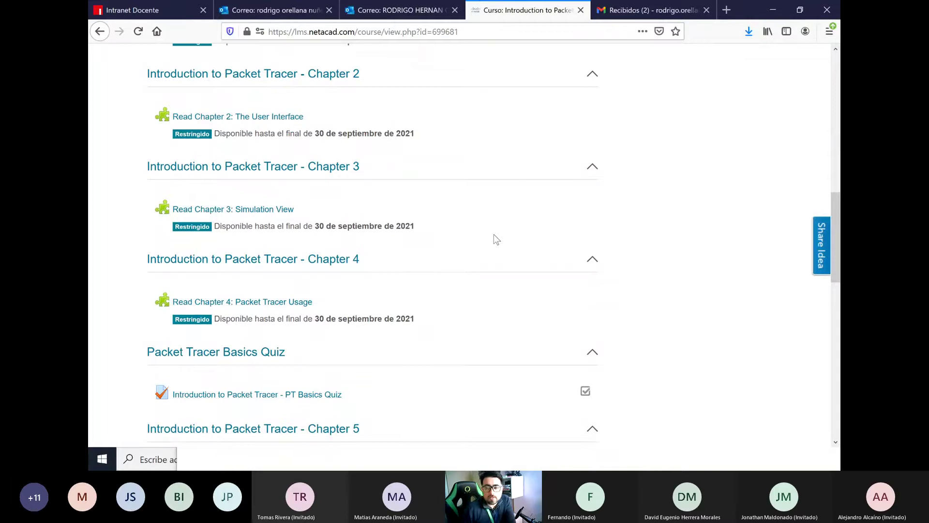
scroll(494, 234, up, 3)
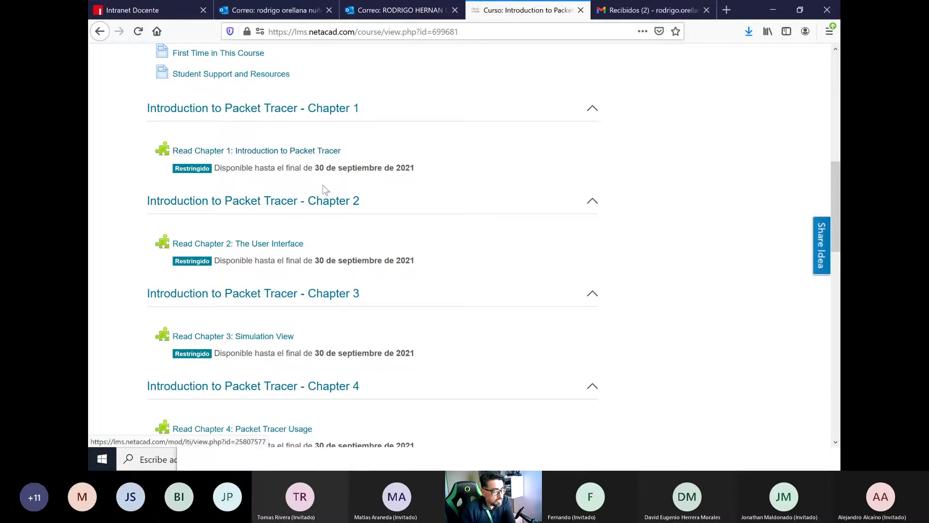
Go through the course outline from Chapter 2 to Course Completion, examining the chapter readings and both quizzes
scroll(302, 152, down, 3)
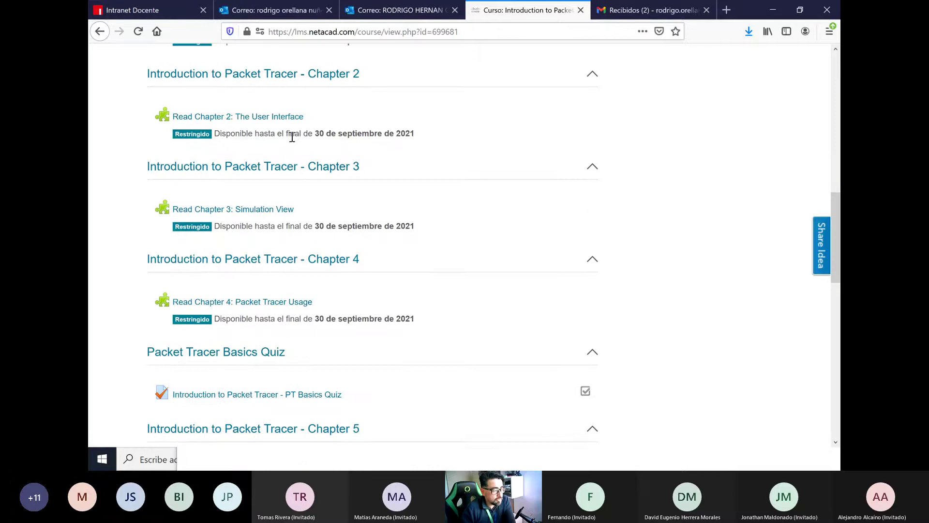
scroll(295, 160, down, 2)
scroll(306, 214, down, 3)
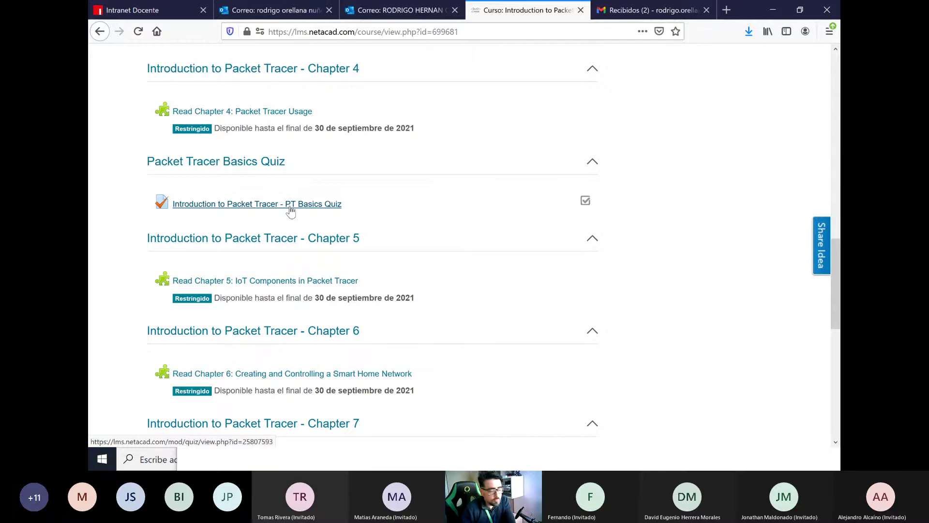
scroll(300, 211, down, 2)
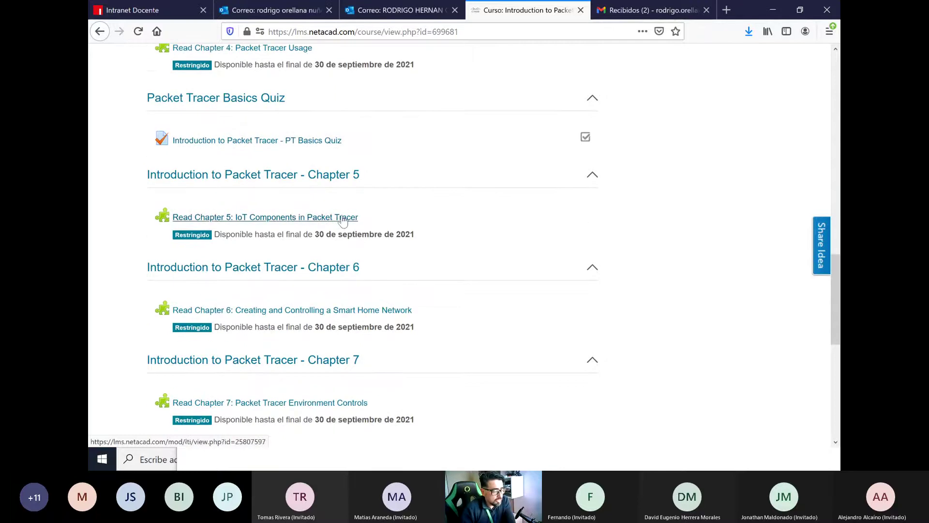
scroll(342, 221, down, 3)
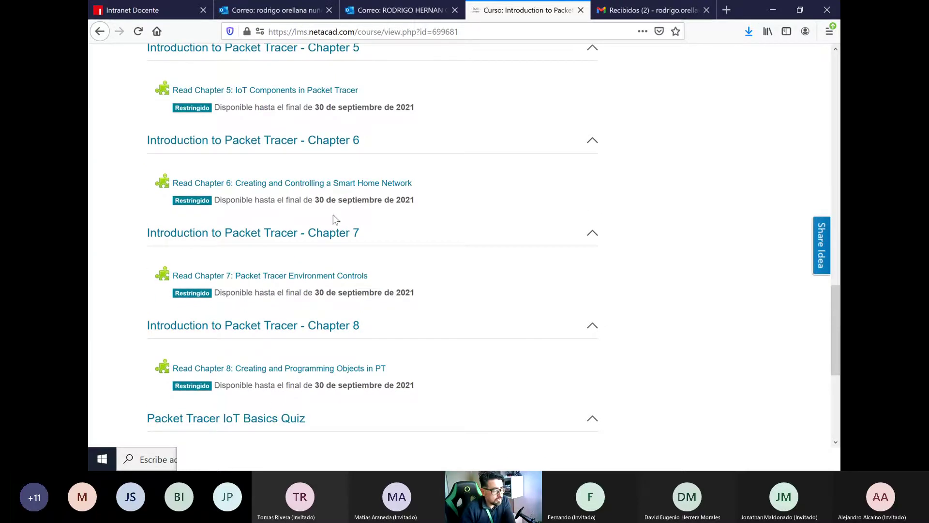
scroll(334, 218, down, 3)
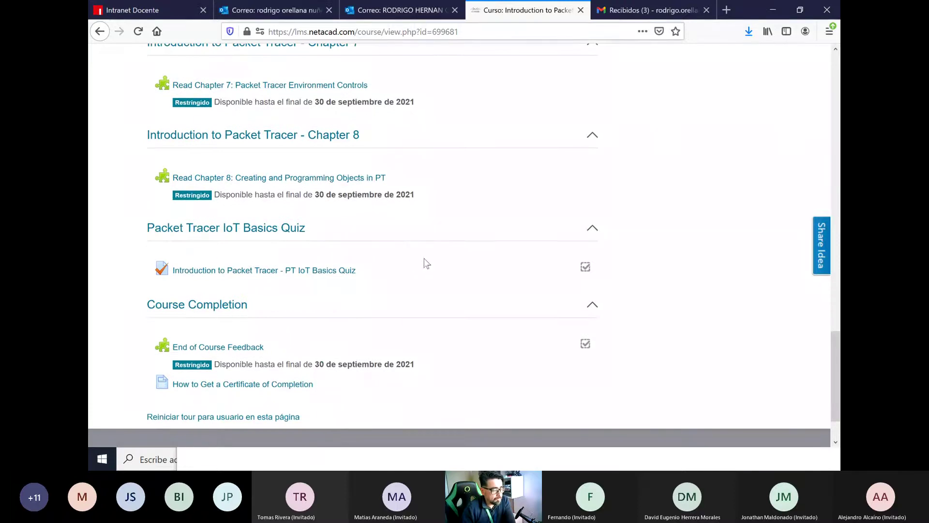
scroll(416, 263, down, 2)
Review the second half of the outline again, comparing the Basics Quiz, Chapters 5 to 8 and the IoT Basics Quiz
scroll(416, 264, up, 3)
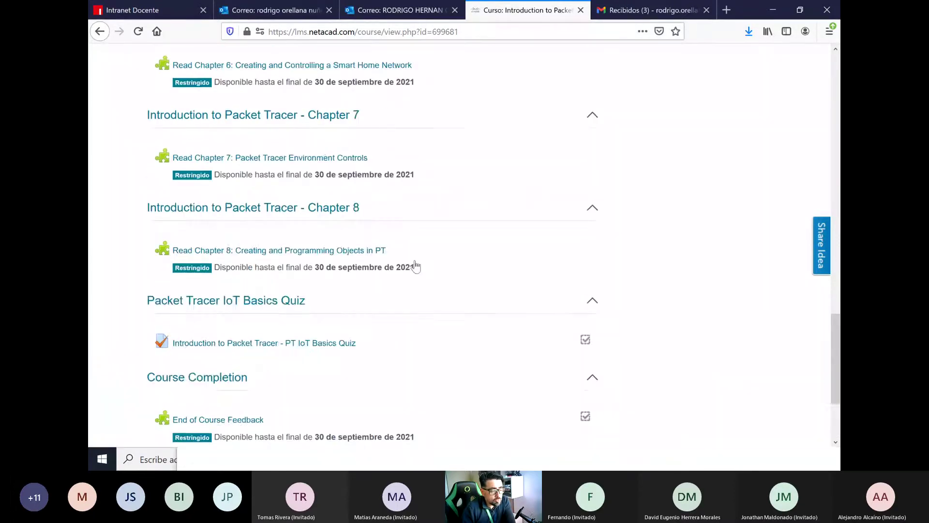
scroll(415, 265, up, 6)
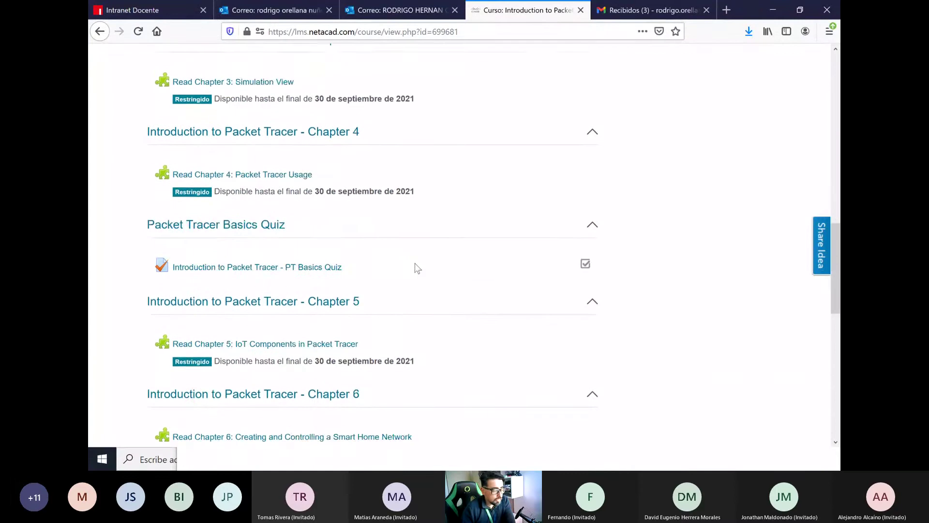
scroll(416, 264, down, 5)
scroll(415, 262, down, 4)
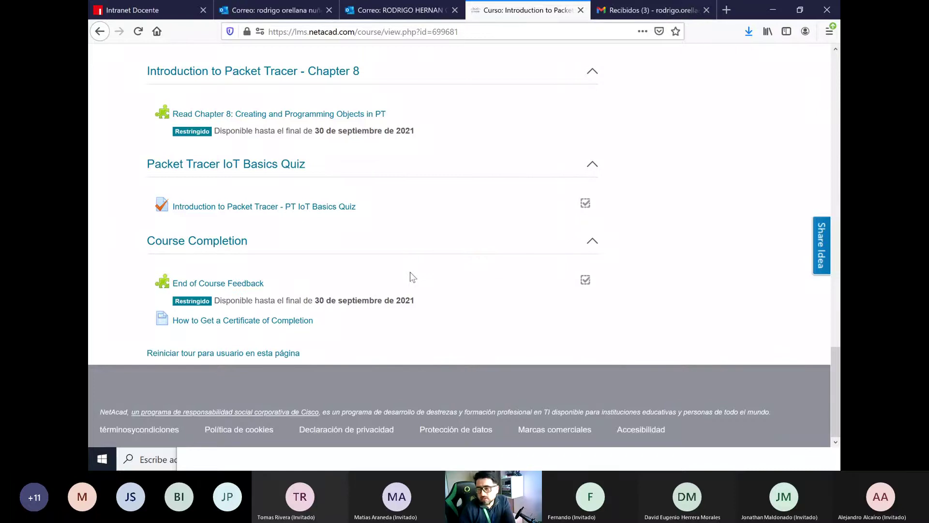
scroll(412, 277, up, 6)
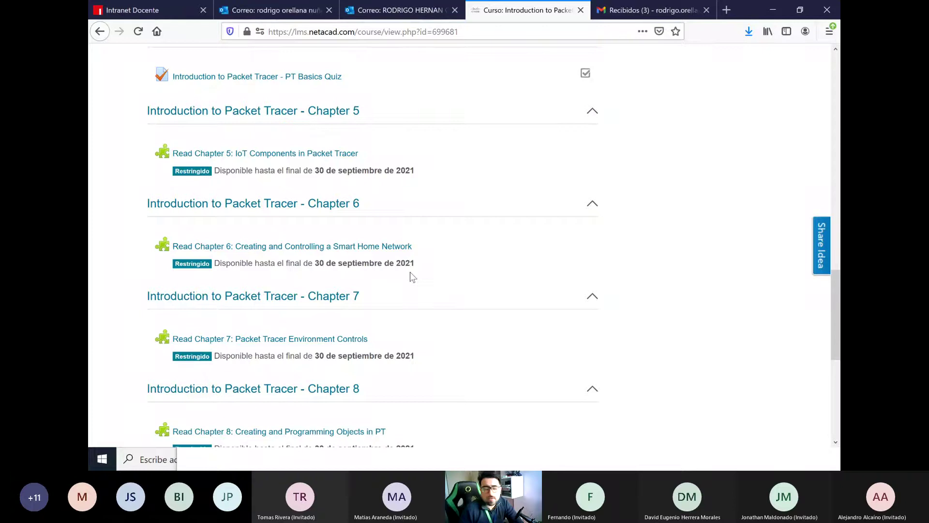
scroll(373, 248, up, 2)
scroll(375, 250, down, 3)
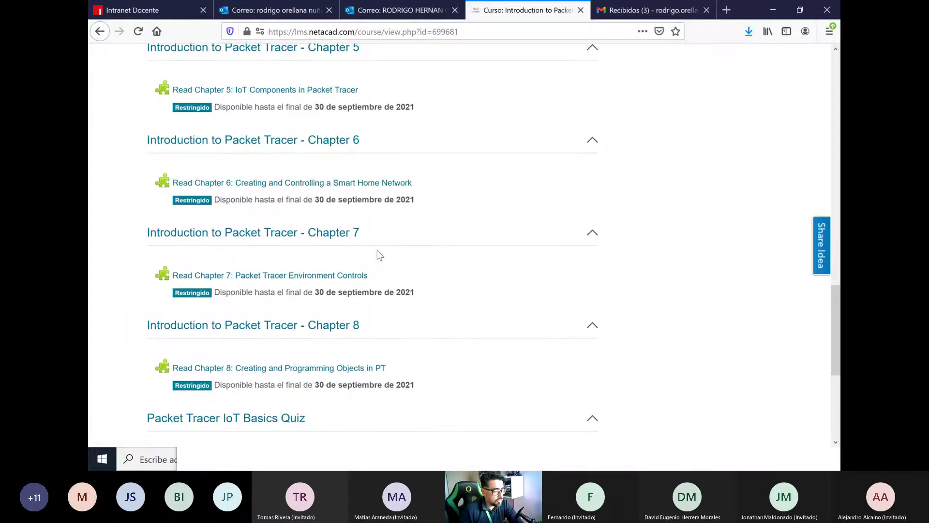
scroll(414, 249, down, 1)
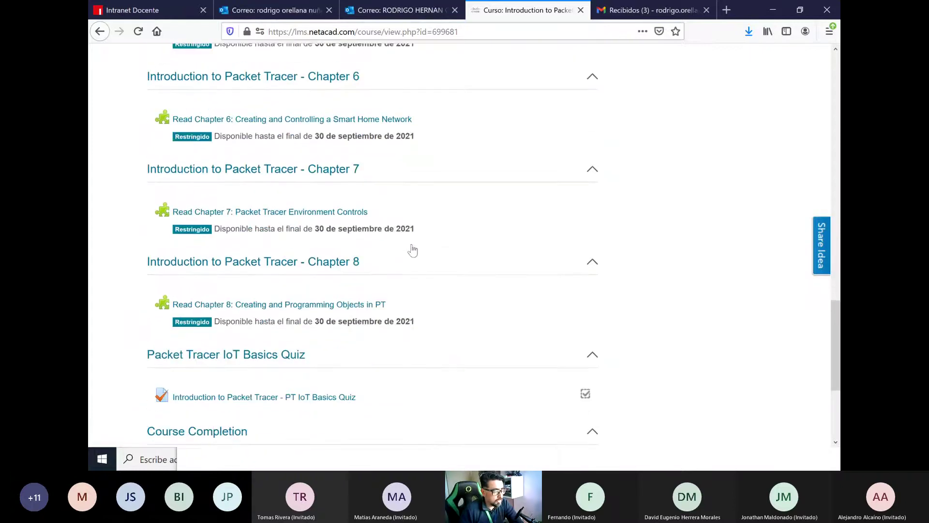
click(270, 80)
click(270, 126)
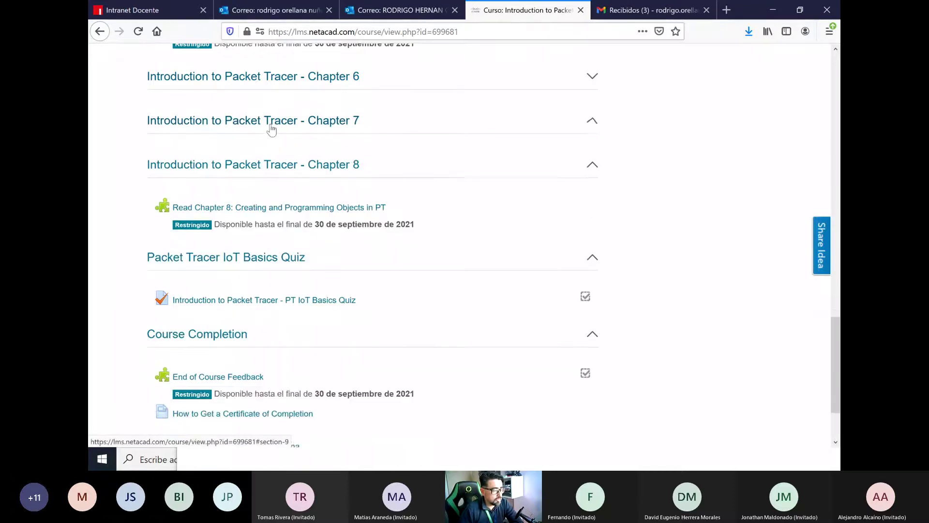
click(283, 83)
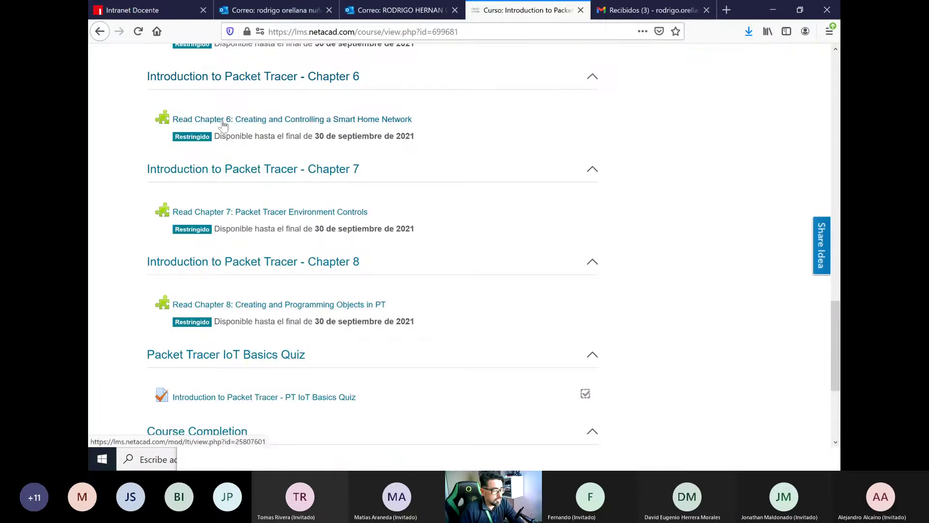
Open the Chapter 6 reading, advance to page 6.1.1.1 on IoT devices and a home gateway, and go through its text
click(223, 121)
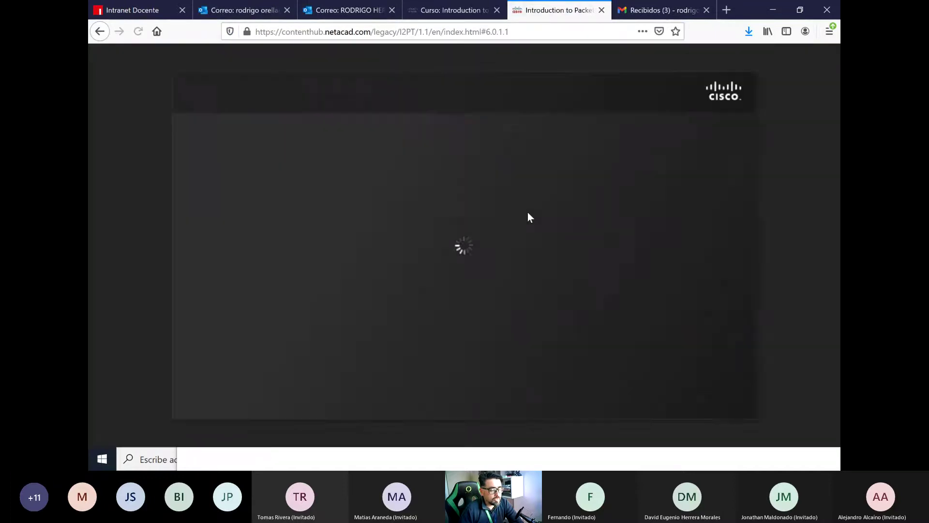
click(392, 184)
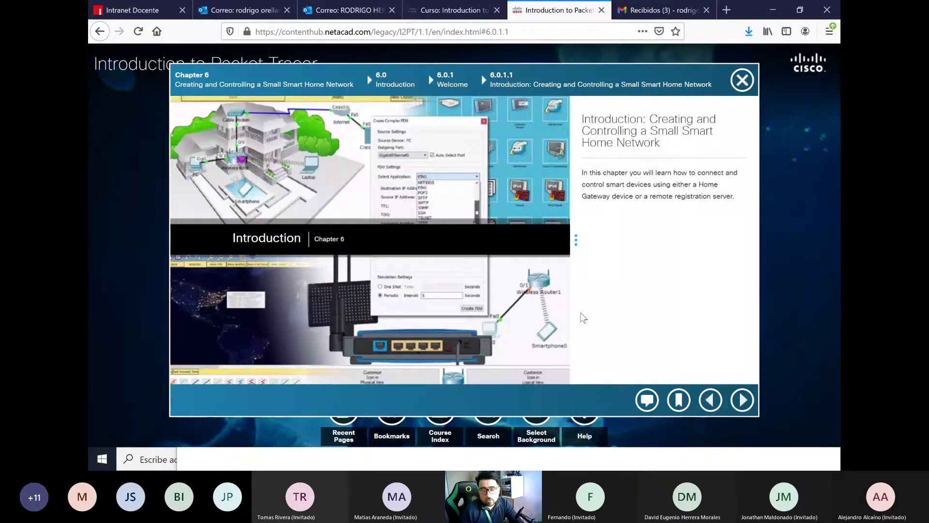
click(742, 400)
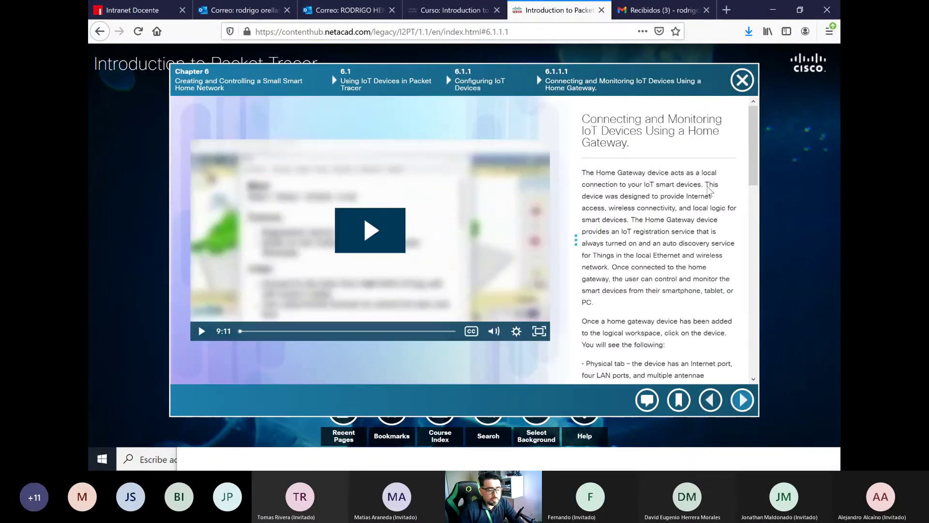
drag(752, 137, 731, 363)
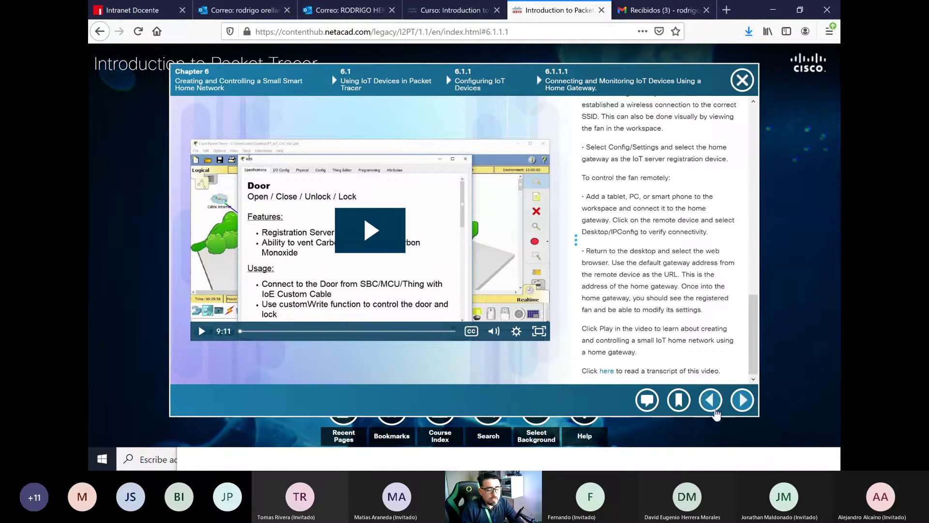
Advance to activity page 6.1.1.2 and open its Connect and Monitor IoT Devices instructions PDF in Firefox
click(742, 399)
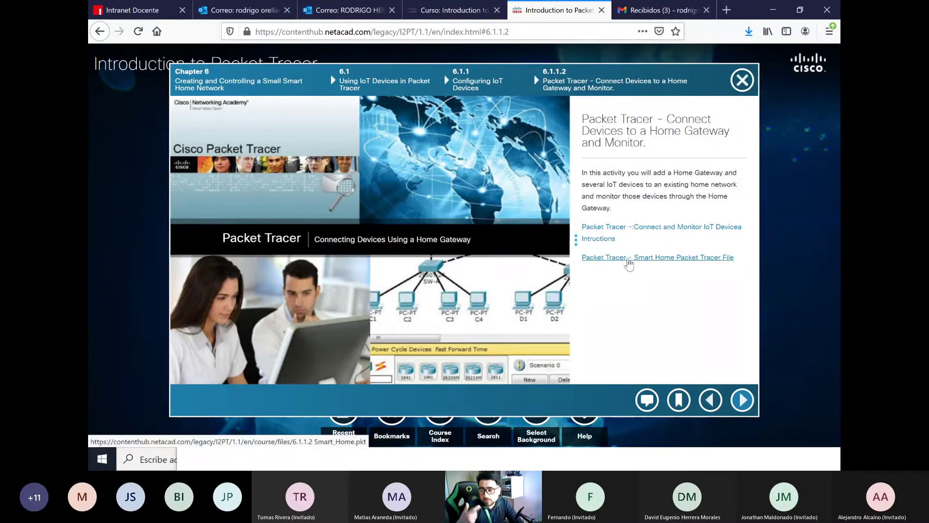
click(611, 234)
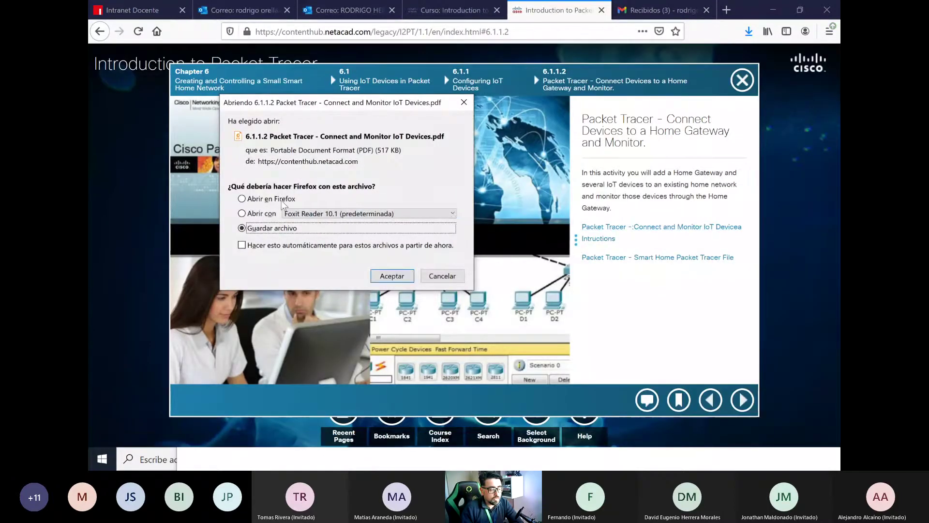
click(271, 199)
click(392, 276)
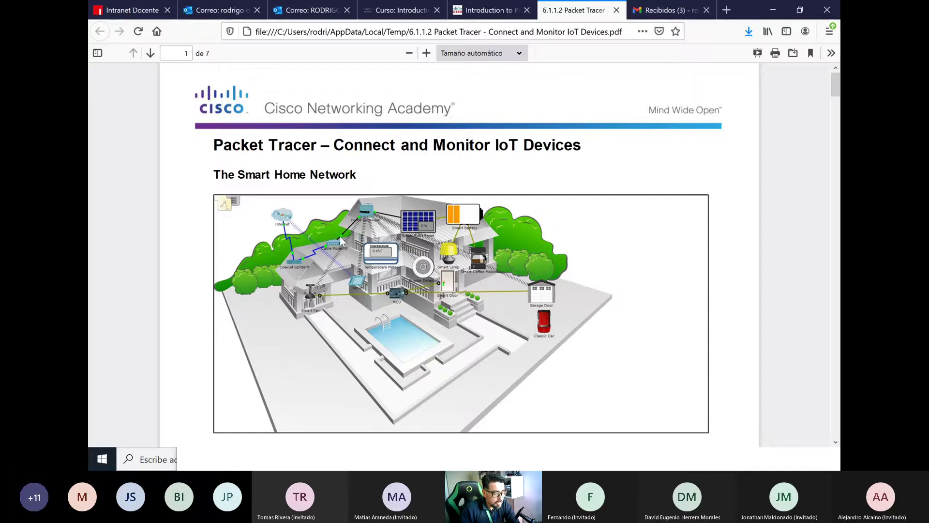
Examine the activity instructions from the smart home diagram down to the fan's wireless connection check on page 4
scroll(489, 272, down, 8)
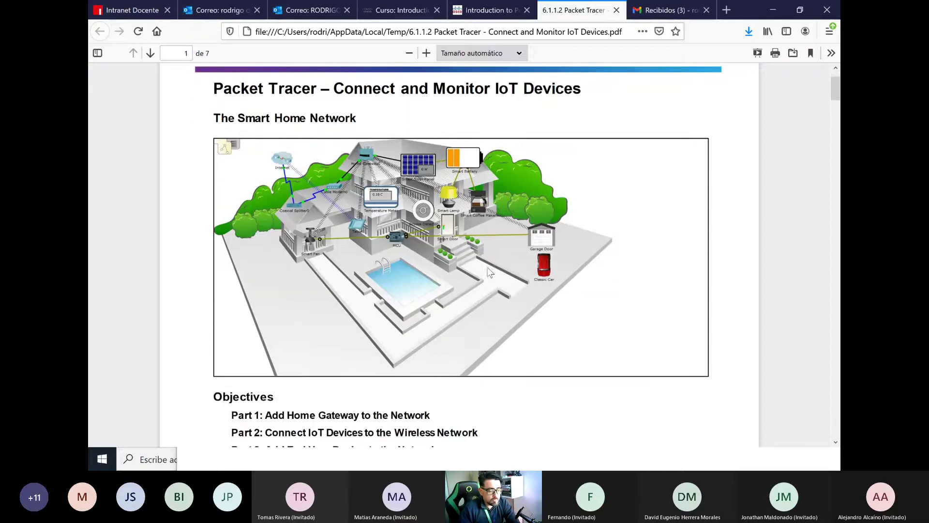
scroll(487, 272, down, 5)
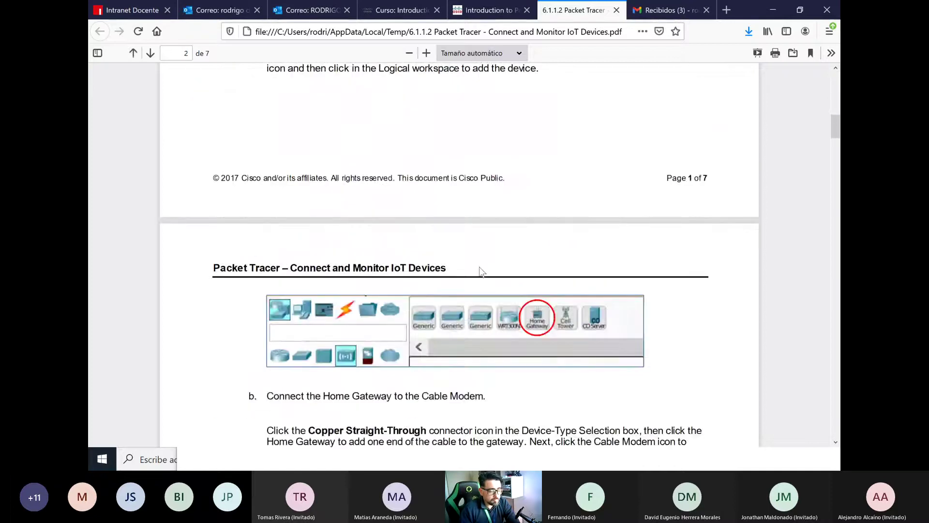
scroll(480, 266, down, 12)
scroll(483, 266, up, 6)
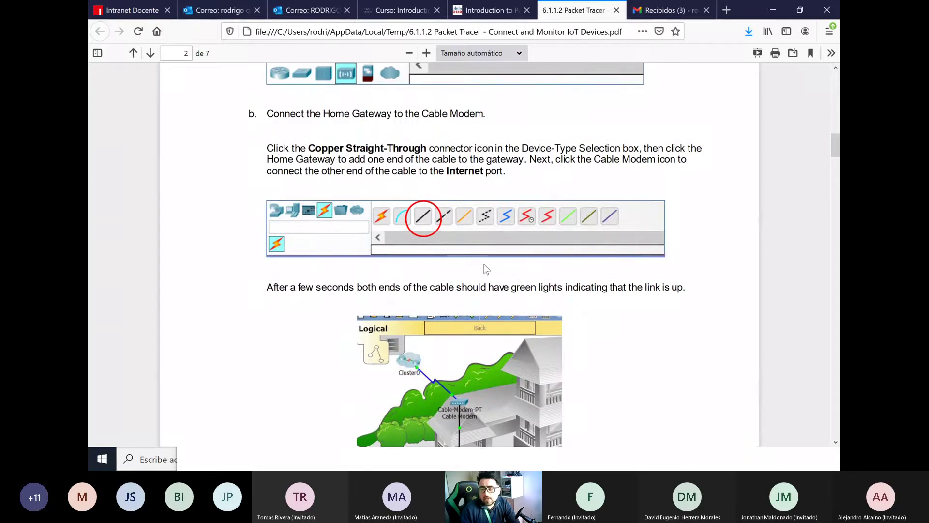
scroll(484, 265, down, 15)
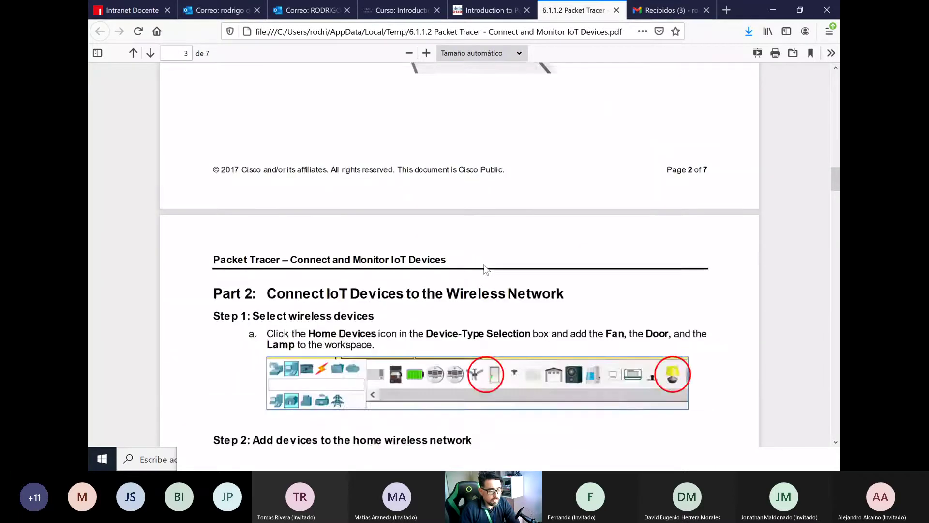
scroll(486, 271, down, 5)
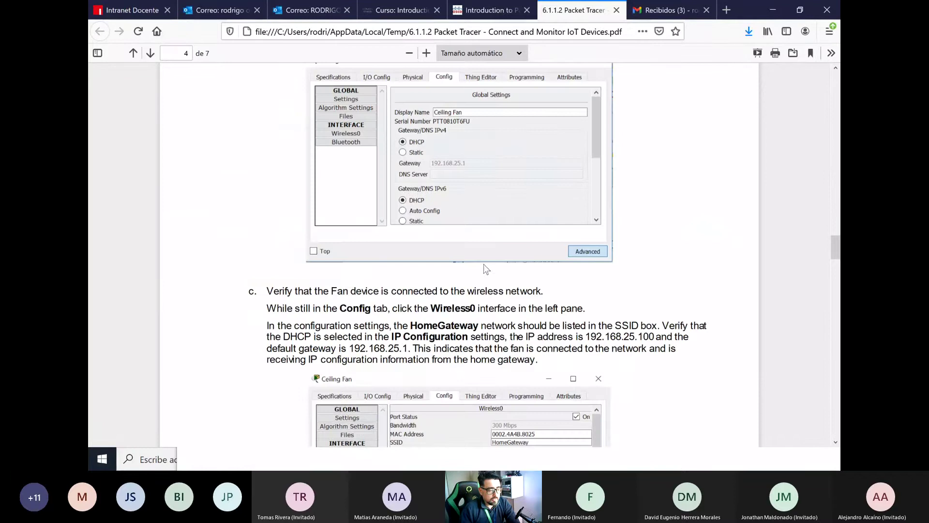
Return to activity page 6.1.1.2 and open the 6.1.1.2 Smart_Home.pkt file with Packet Tracer
click(519, 11)
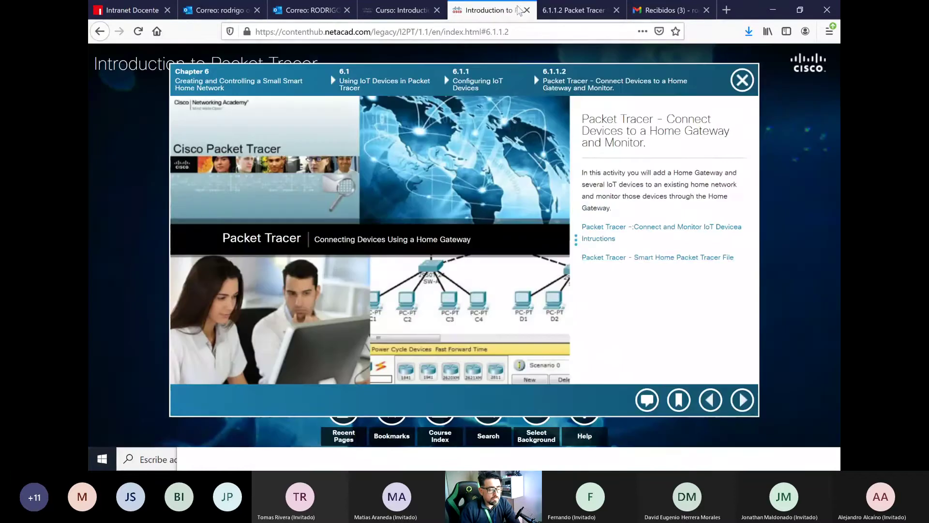
click(664, 259)
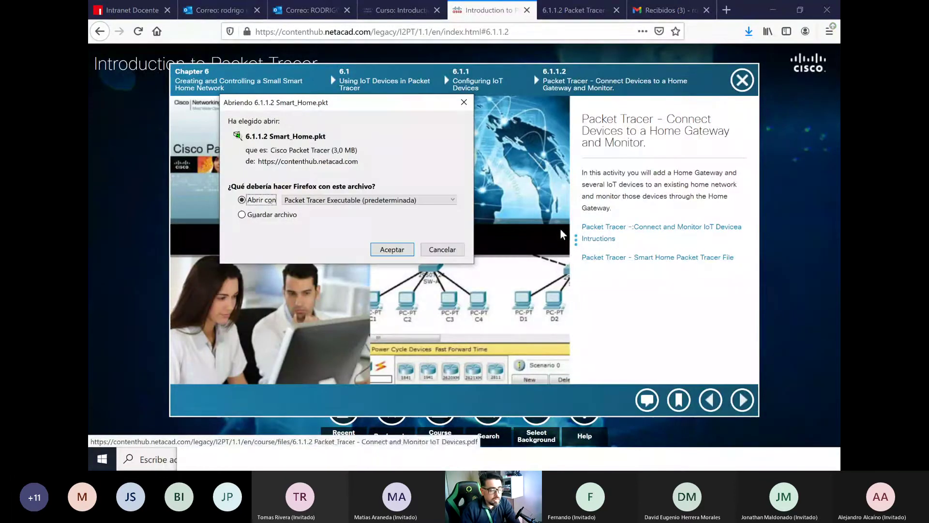
click(390, 249)
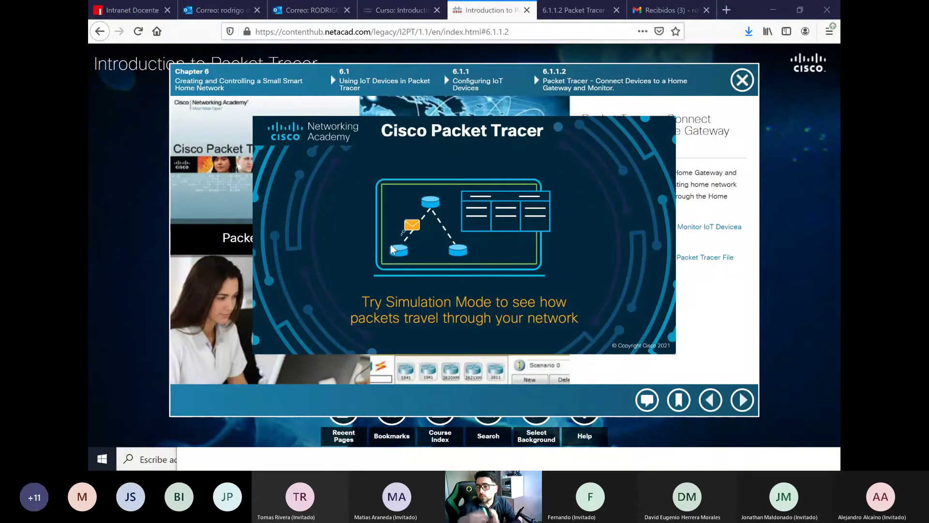
Look over the smart home workspace, from Cluster0 and the cable modem down to the house and pool
scroll(389, 242, down, 10)
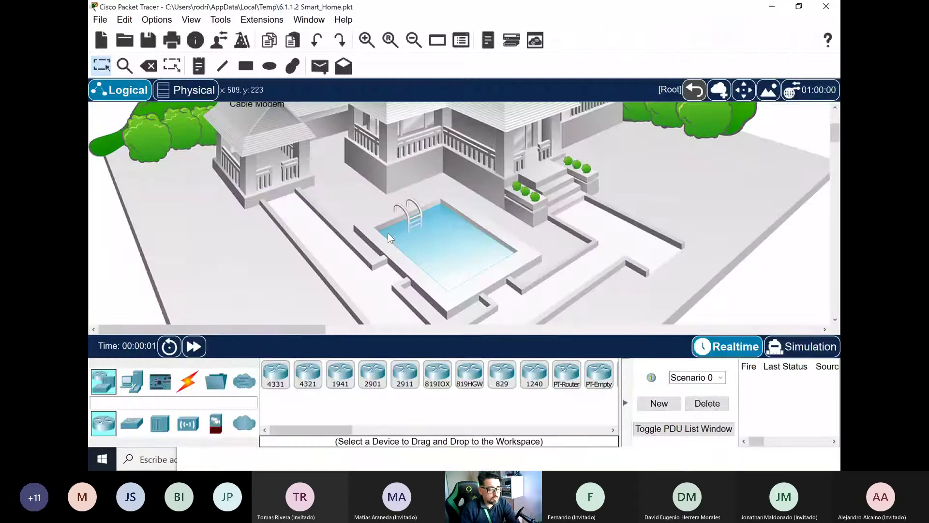
scroll(389, 238, up, 7)
scroll(388, 234, up, 2)
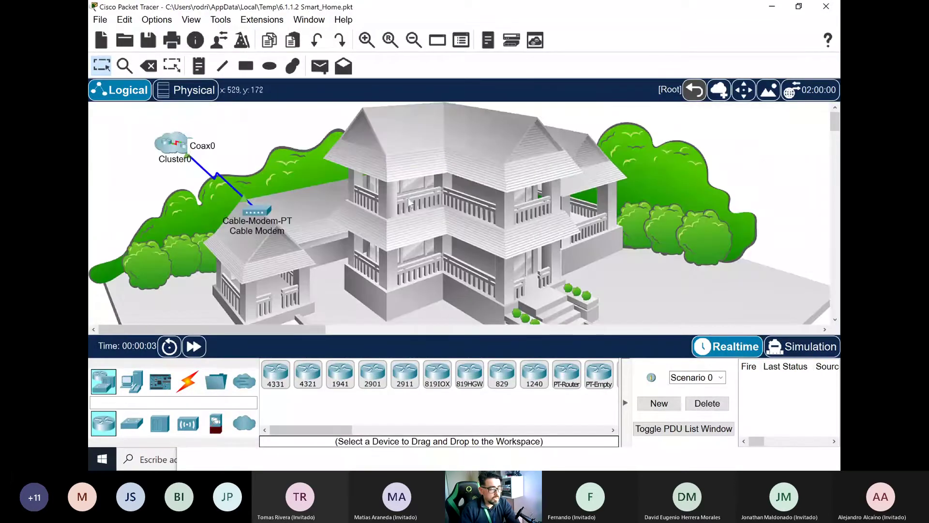
scroll(481, 200, down, 3)
scroll(532, 201, up, 2)
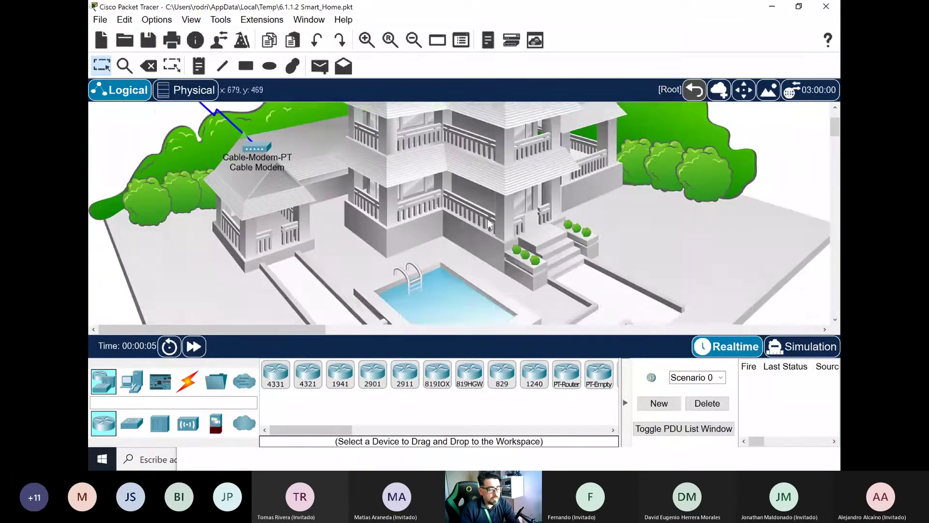
click(460, 463)
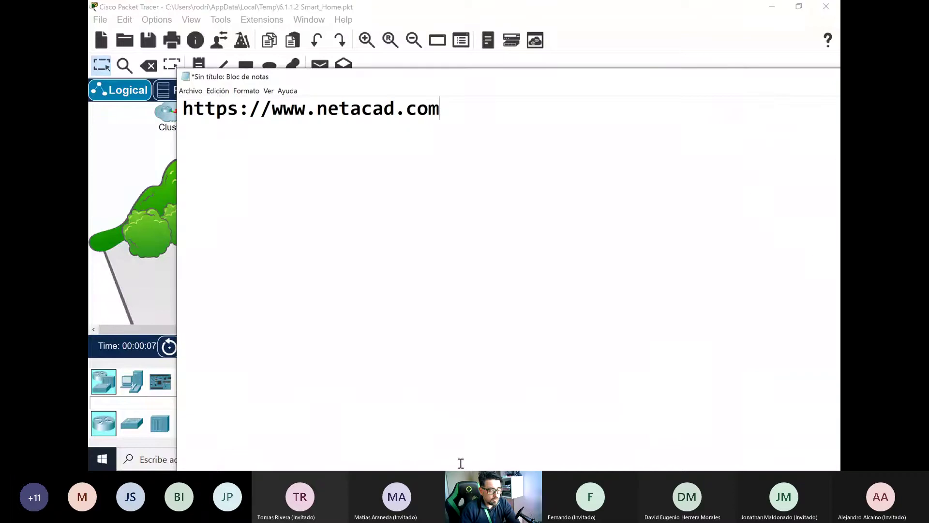
click(733, 58)
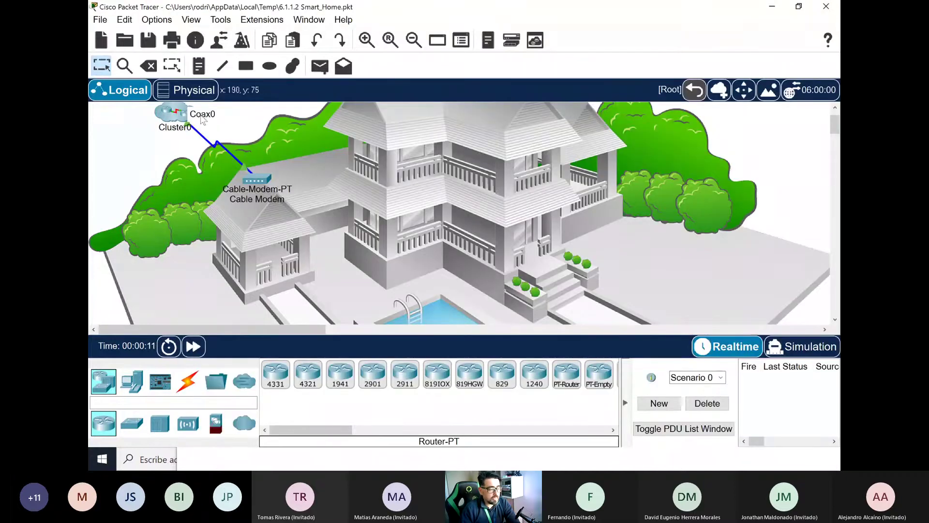
Open Cluster0, examine its cloud, switch and Internet_Server, and return to the root level
click(178, 117)
scroll(274, 241, down, 3)
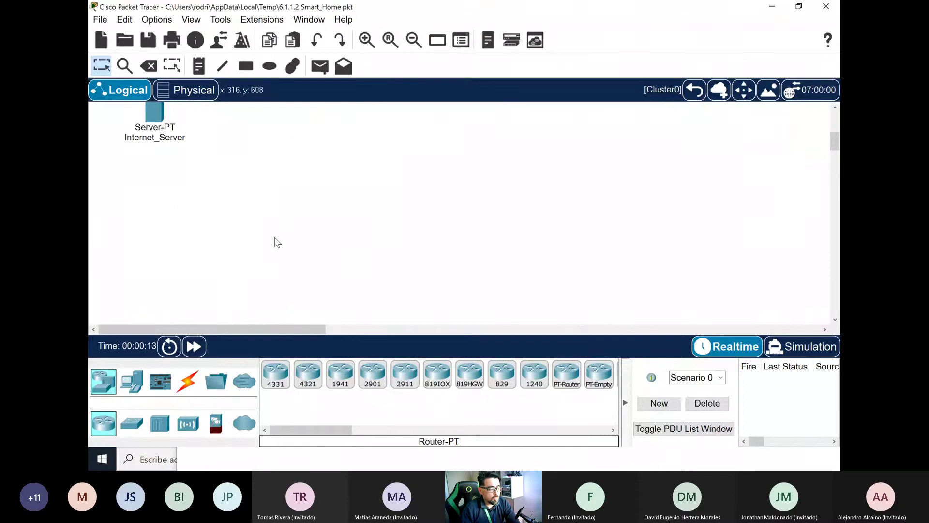
scroll(274, 242, up, 4)
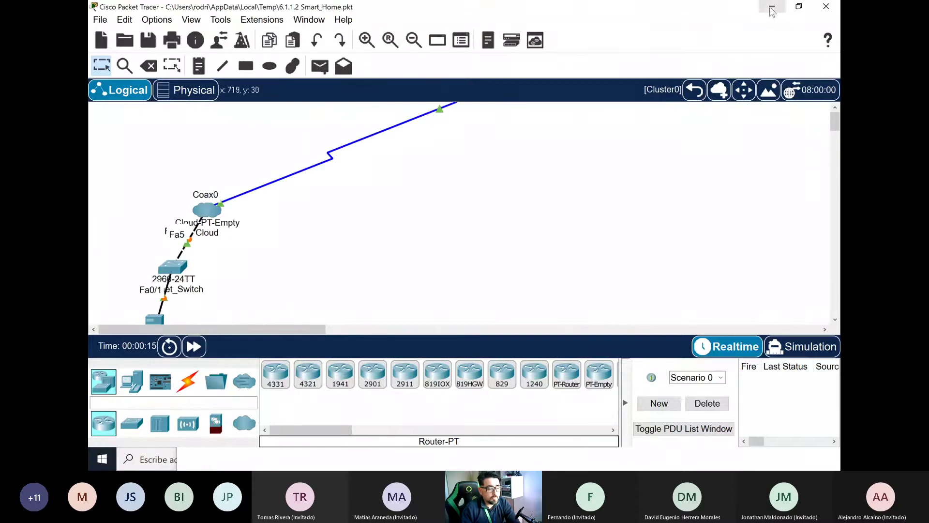
click(694, 90)
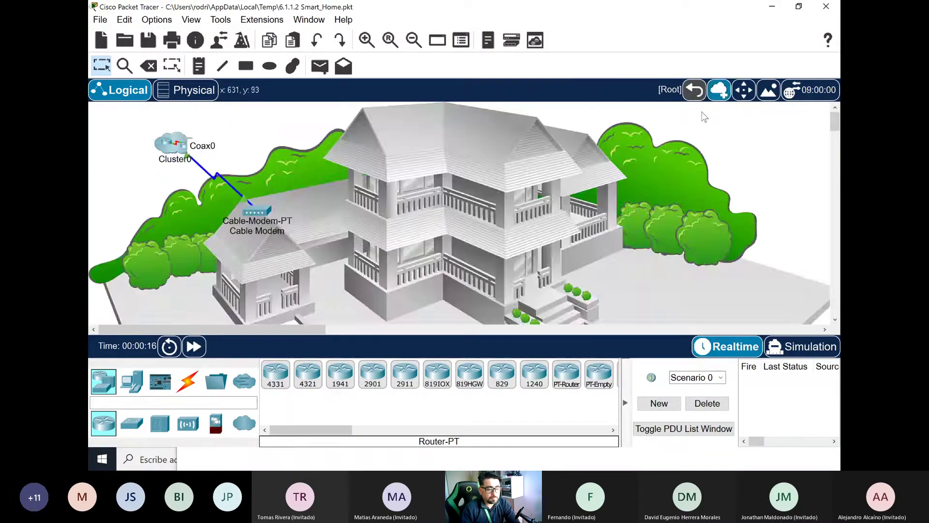
Return to the activity instructions PDF in Firefox, skim its wireless device steps on pages 3 and 4, and go back to page 1
click(772, 7)
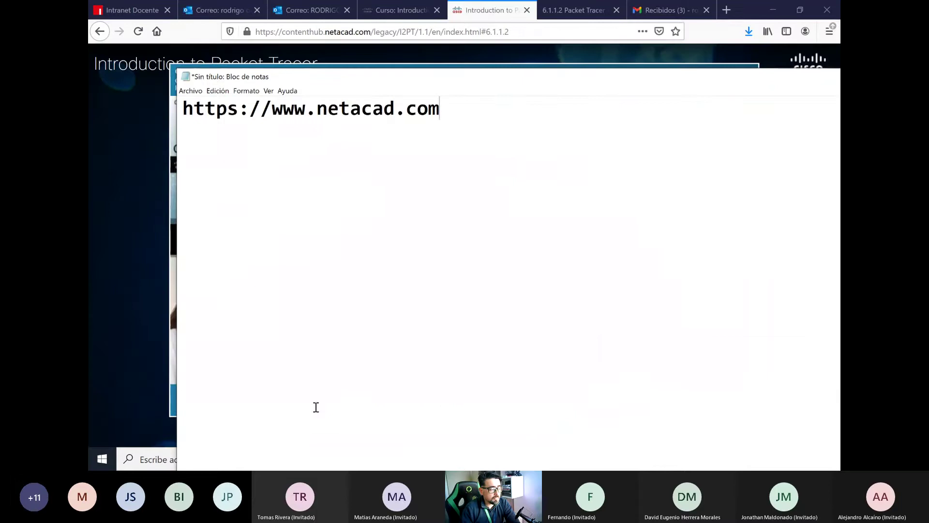
click(618, 56)
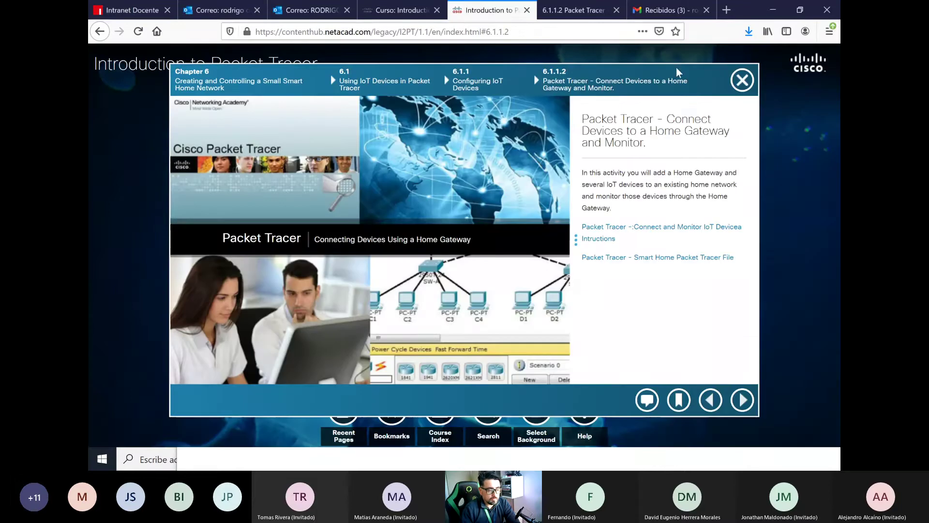
click(573, 10)
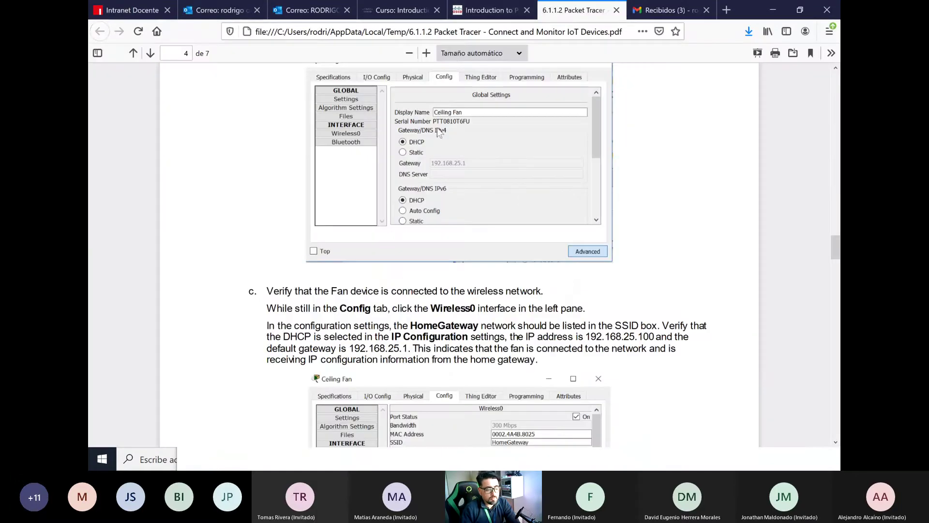
scroll(525, 196, up, 15)
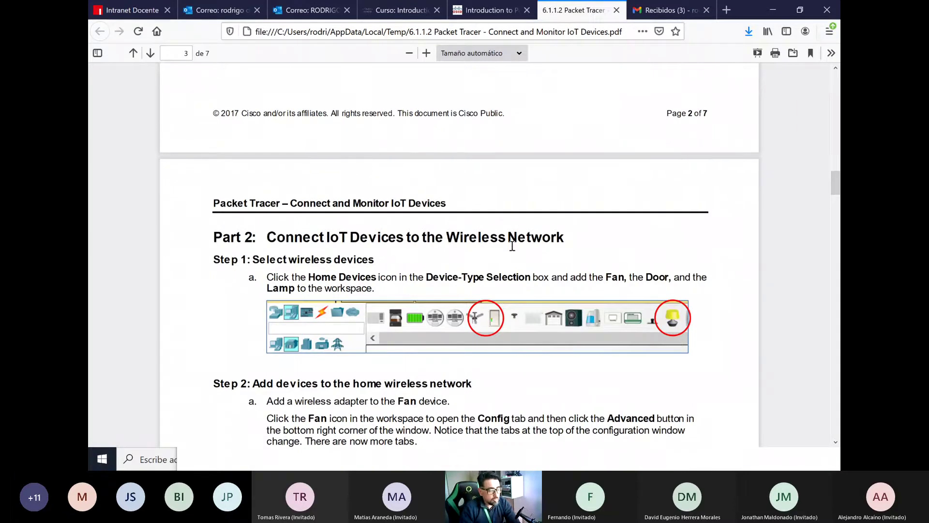
scroll(512, 245, down, 20)
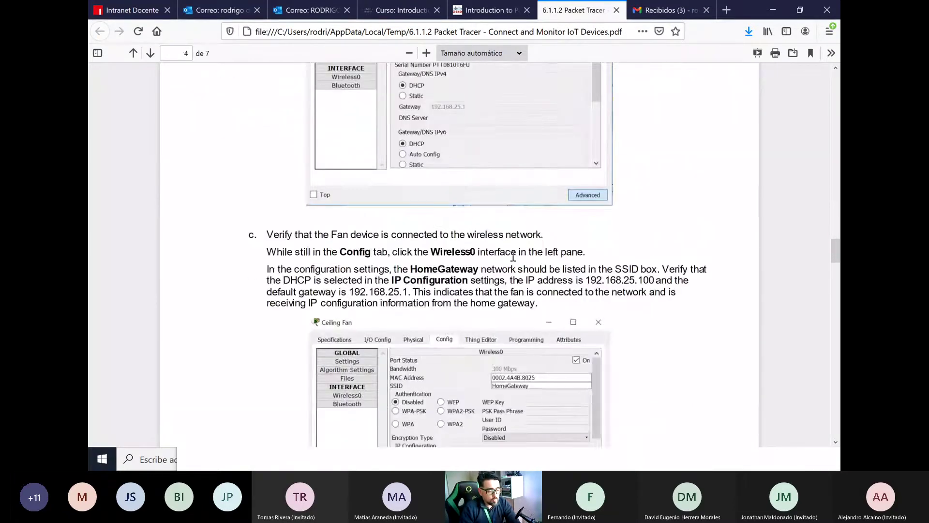
scroll(512, 256, down, 5)
drag(827, 278, 790, 47)
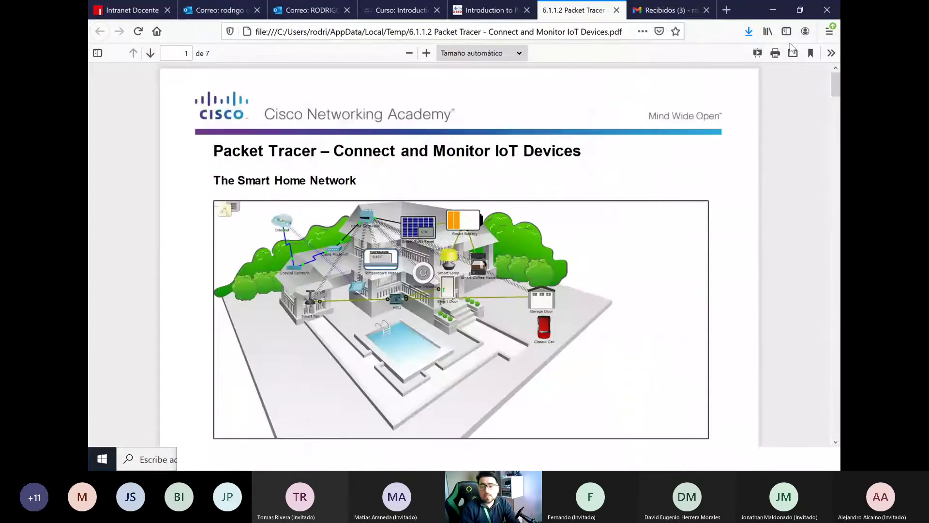
Return to the Introduction to Packet Tracer content and close activity page 6.1.1.2 to show the Chapter 6 index
click(492, 13)
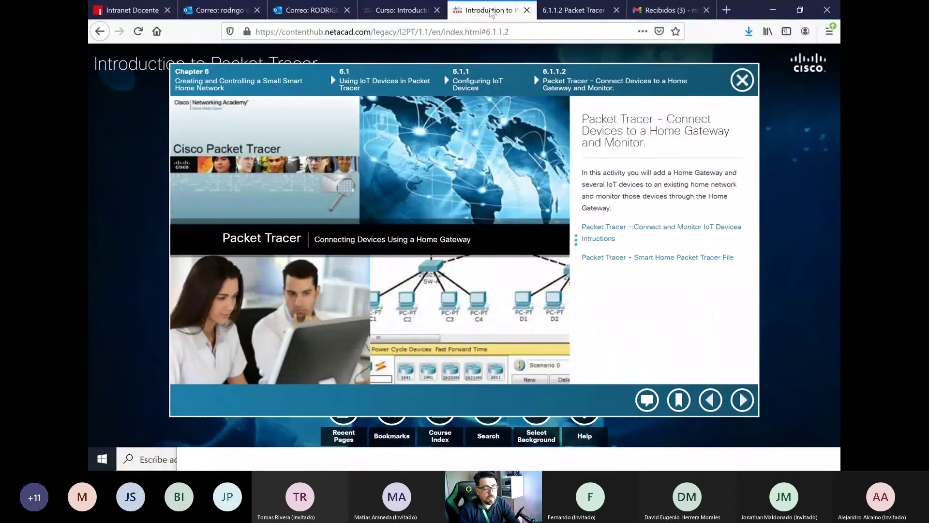
click(741, 81)
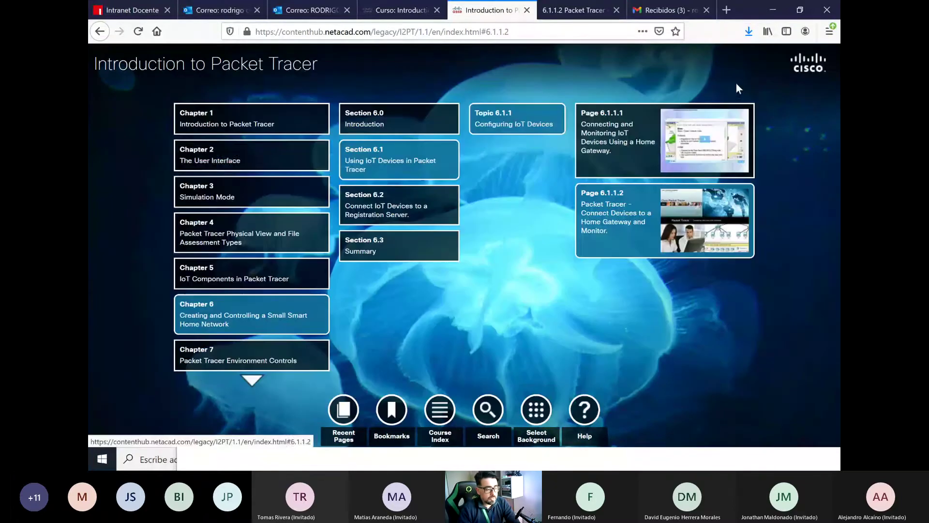
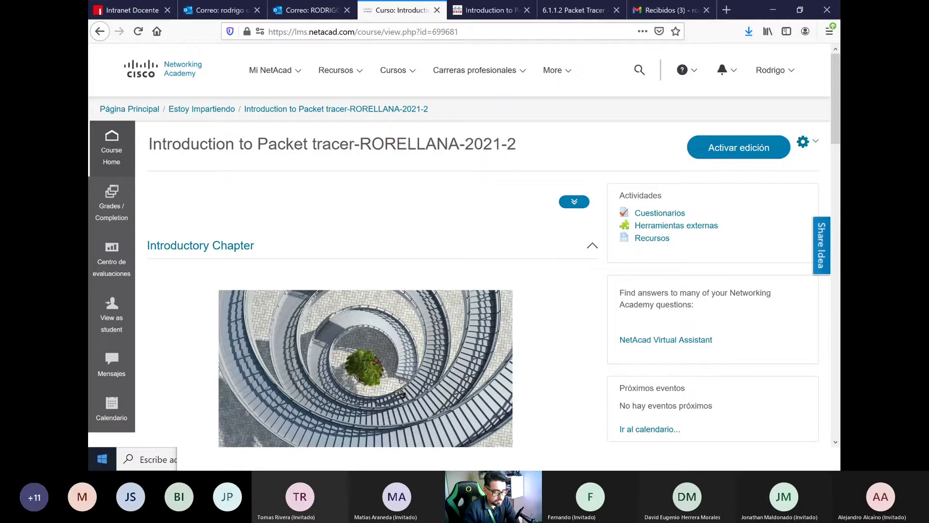
Clear the Notepad window off the NetAcad course page and switch the course to the student view
click(309, 457)
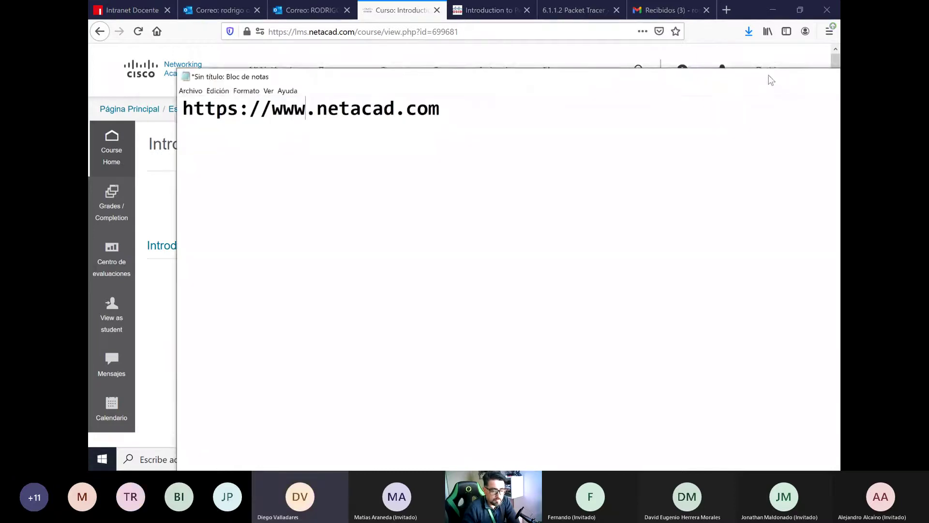
drag(769, 79, 608, 108)
click(693, 111)
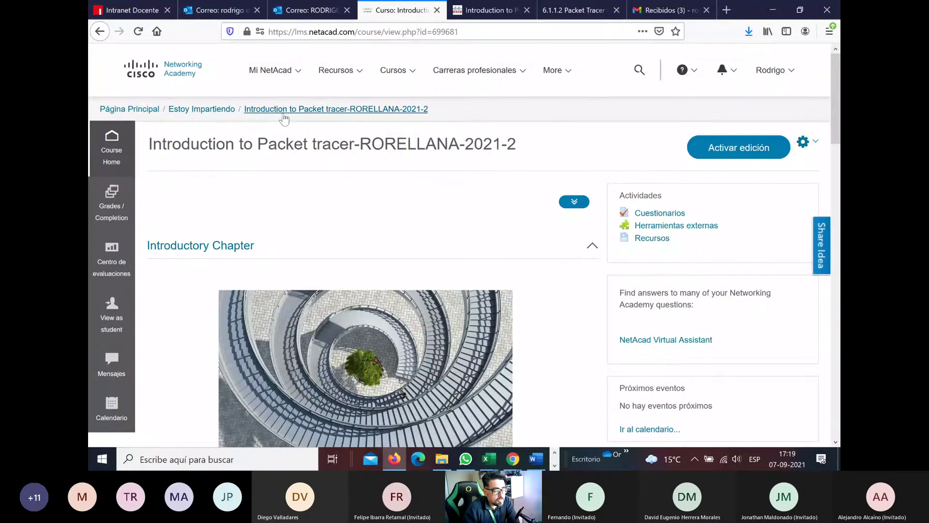
click(118, 315)
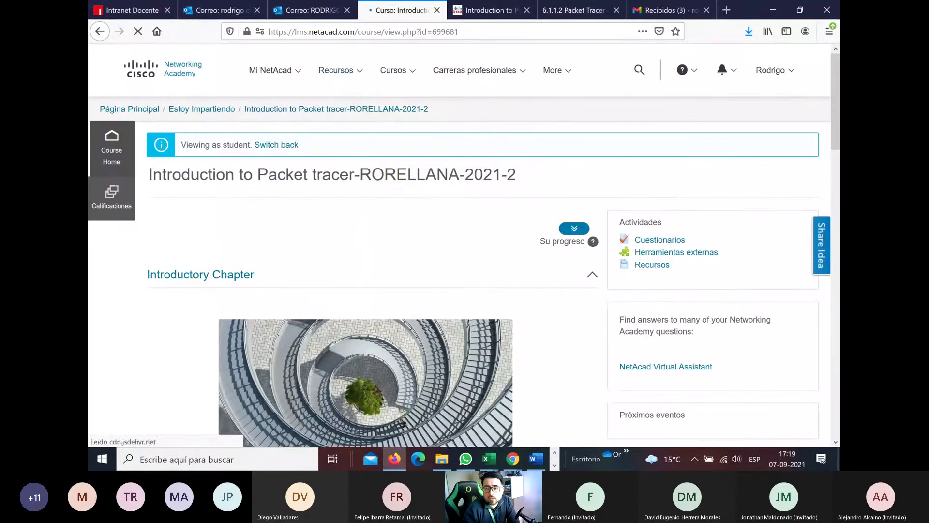
Open NetAcad's Packet Tracer download page from the resources and review its Windows, Ubuntu and MacOS downloads
mouse_move(317, 87)
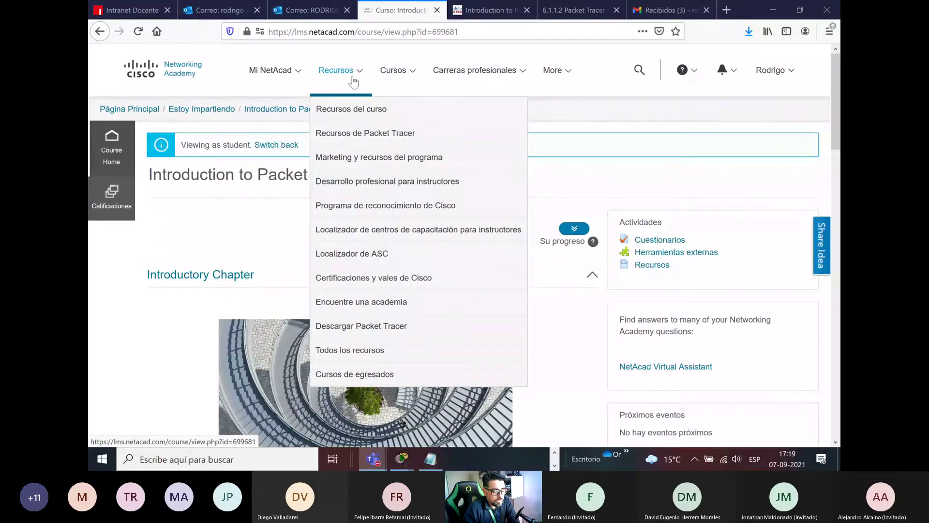
click(381, 327)
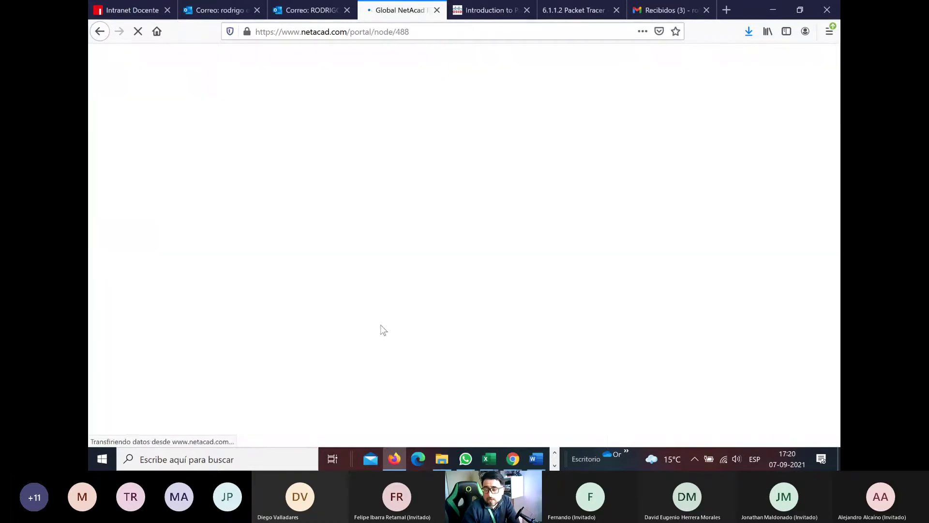
scroll(344, 320, down, 5)
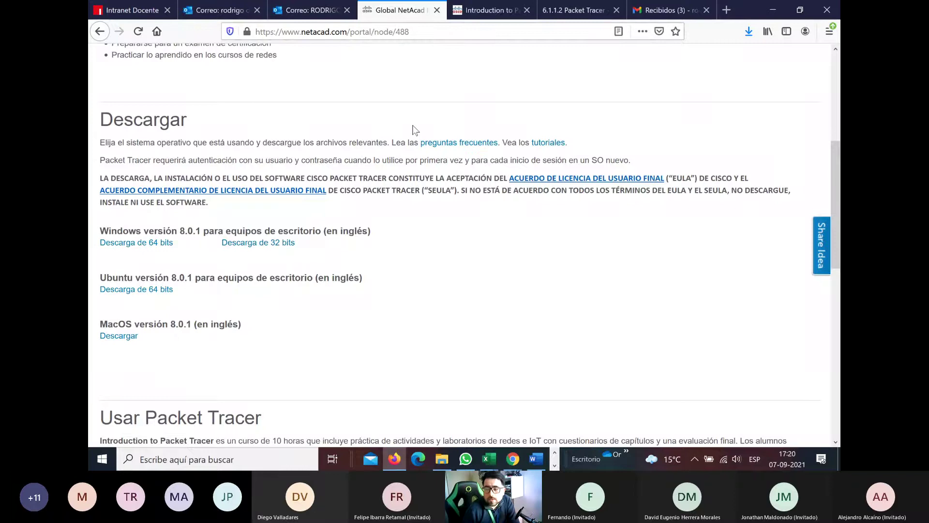
scroll(415, 130, up, 5)
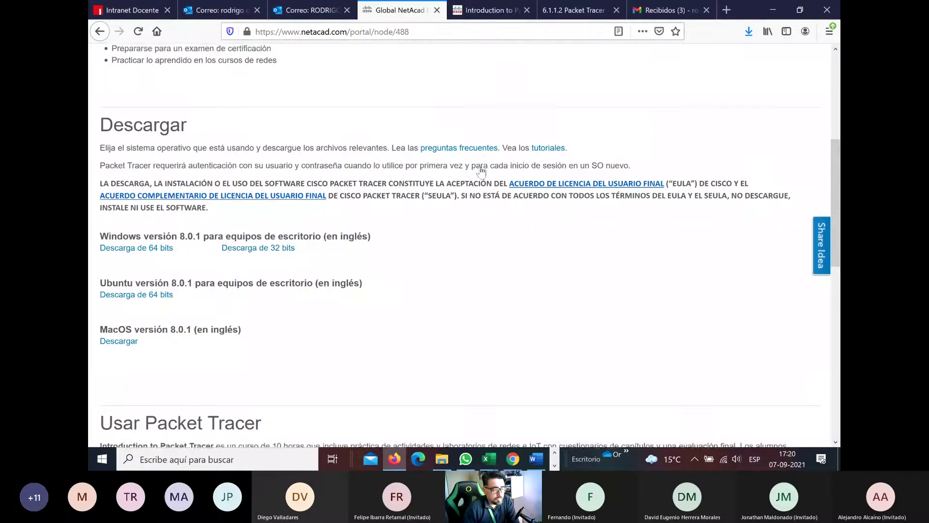
click(304, 71)
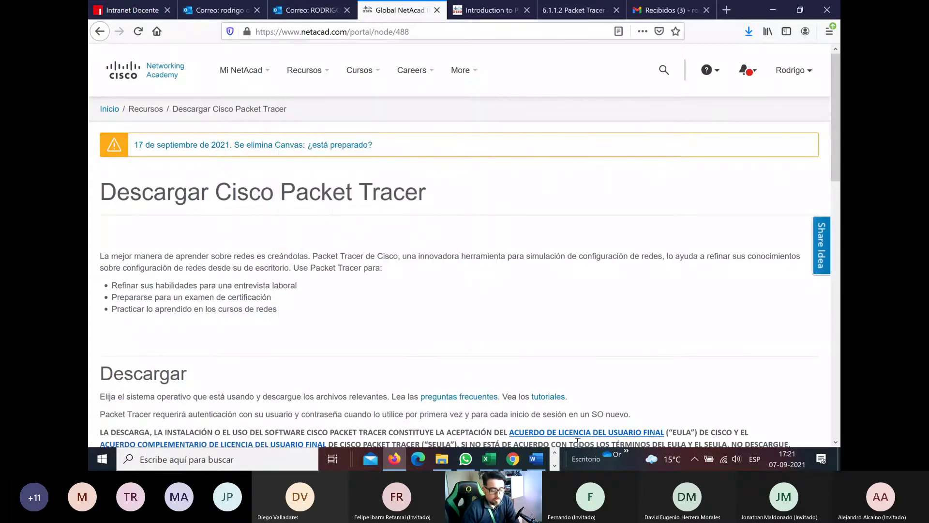
Switch to the blank Packet Tracer window, check the installed version in the About information, and close it
click(554, 466)
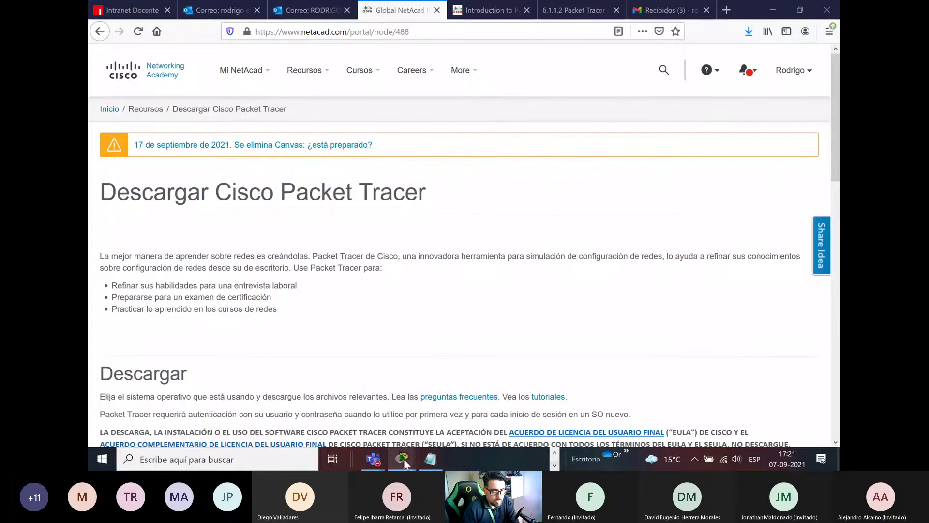
mouse_move(404, 459)
click(387, 424)
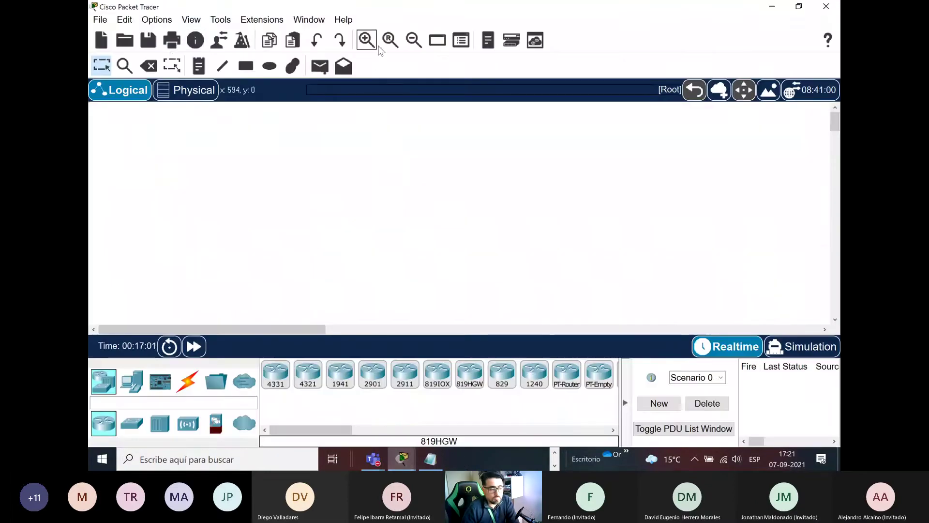
click(344, 20)
click(356, 76)
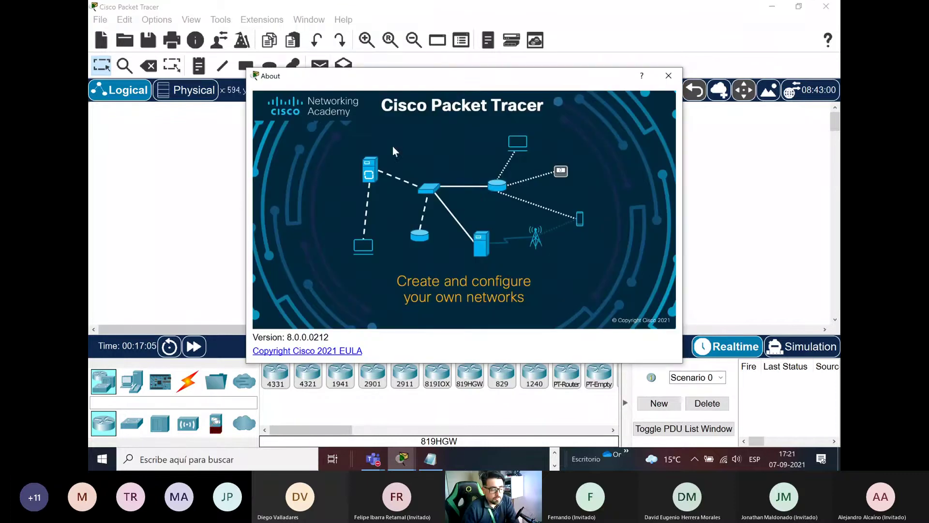
click(668, 76)
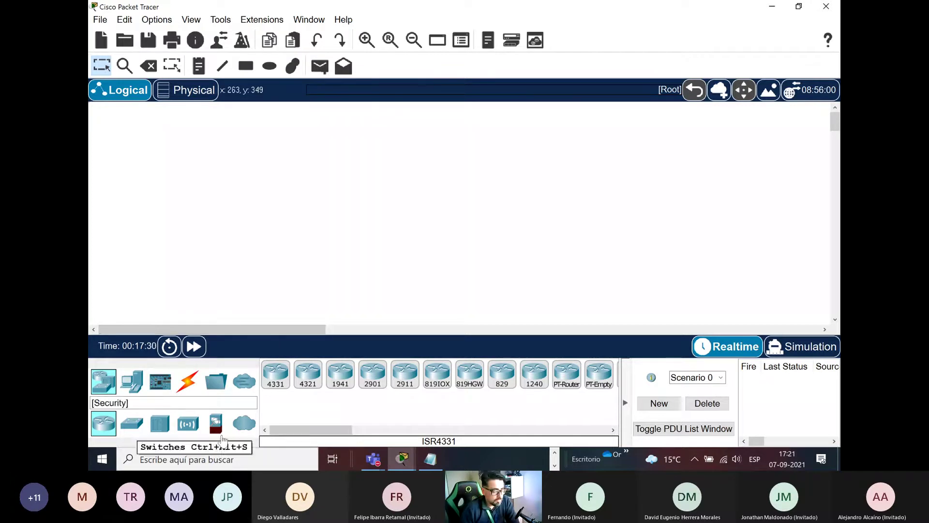
Place an MCU Board and, to its right, an SBC Board from the Components category in the workspace
click(152, 386)
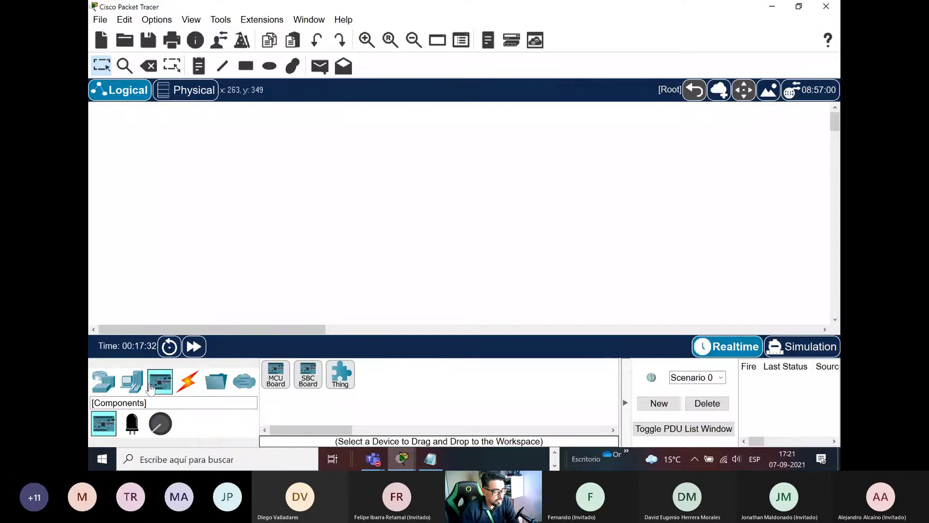
click(135, 386)
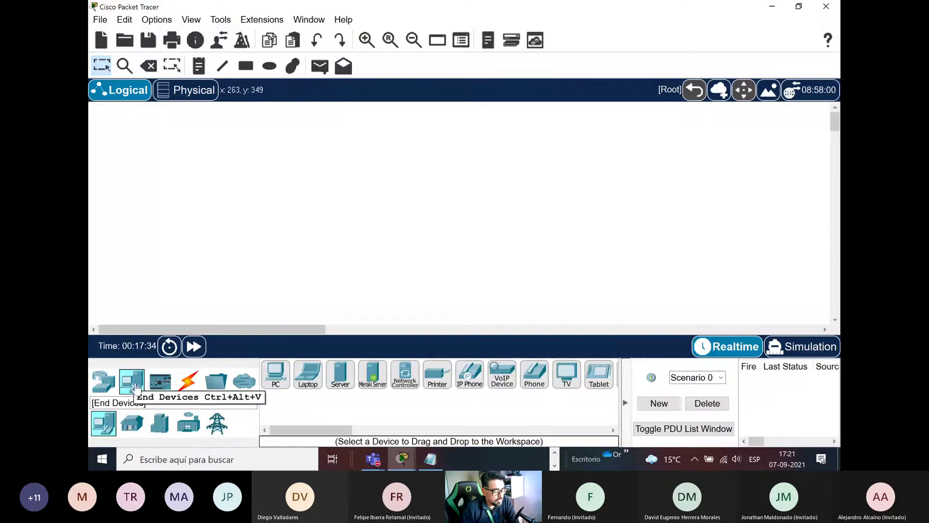
click(160, 381)
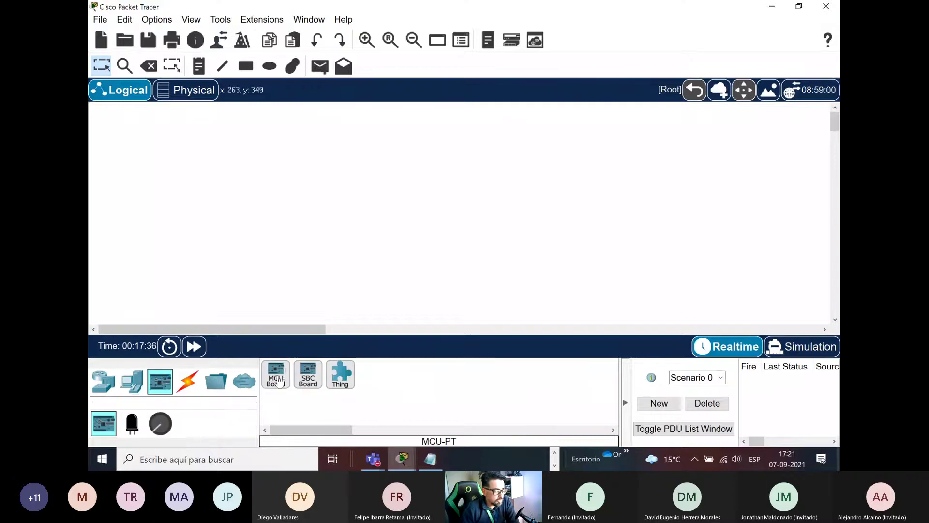
drag(279, 382, 275, 199)
drag(307, 376, 392, 196)
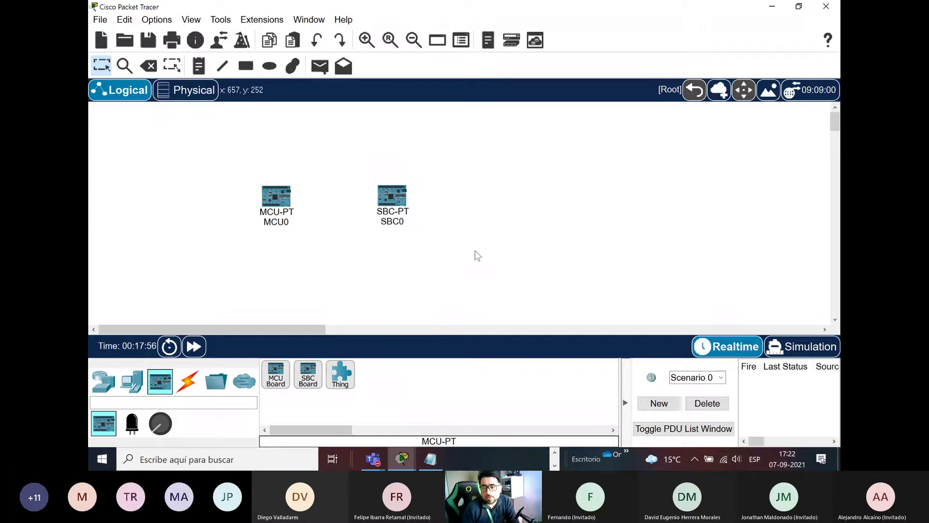
Open the MCU board's physical device view and zoom in on the board
click(269, 195)
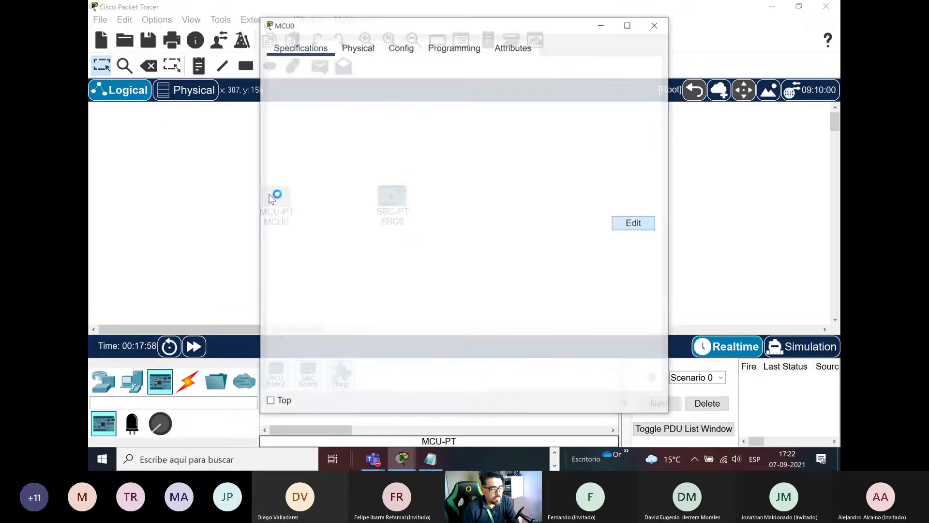
click(371, 51)
click(444, 83)
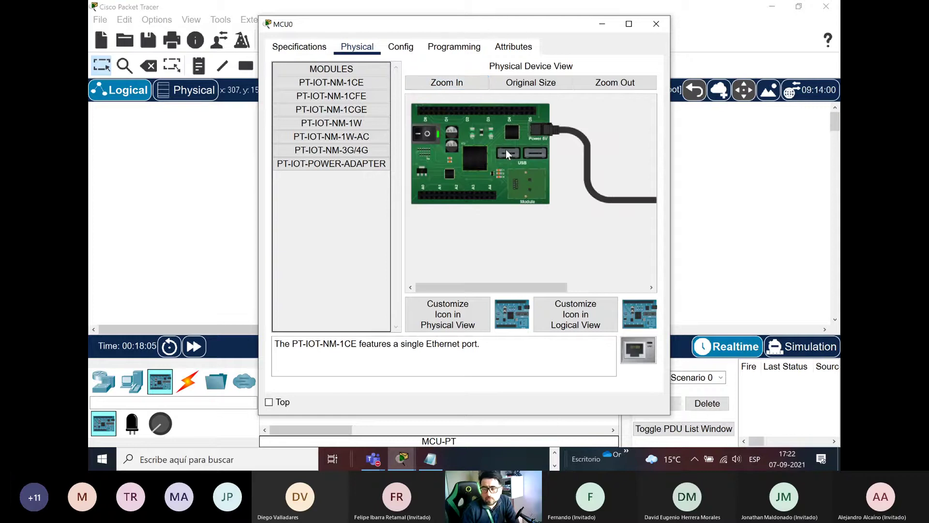
Review the descriptions of the MCU board's insertable modules, including PT-IOT-NM-1W-AC and PT-IOT-NM-1CE
click(341, 149)
click(339, 136)
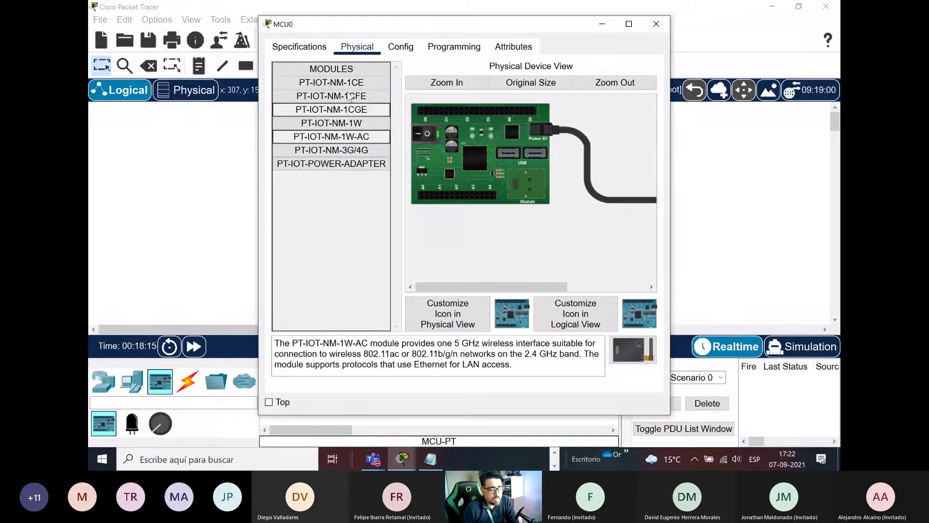
click(337, 84)
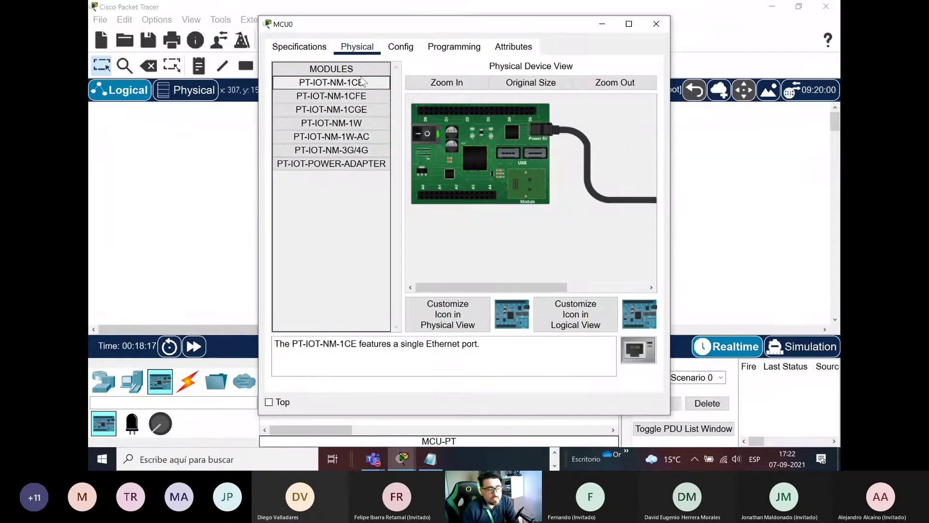
click(464, 48)
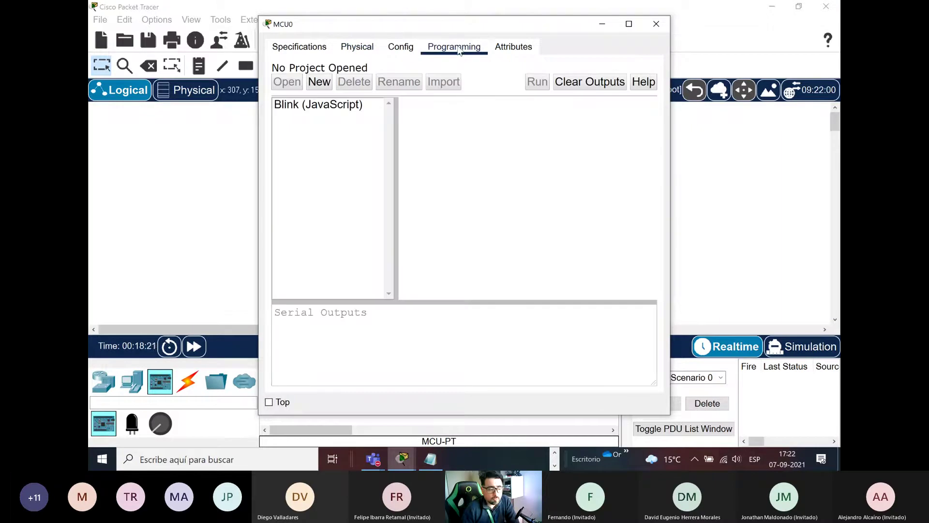
click(368, 49)
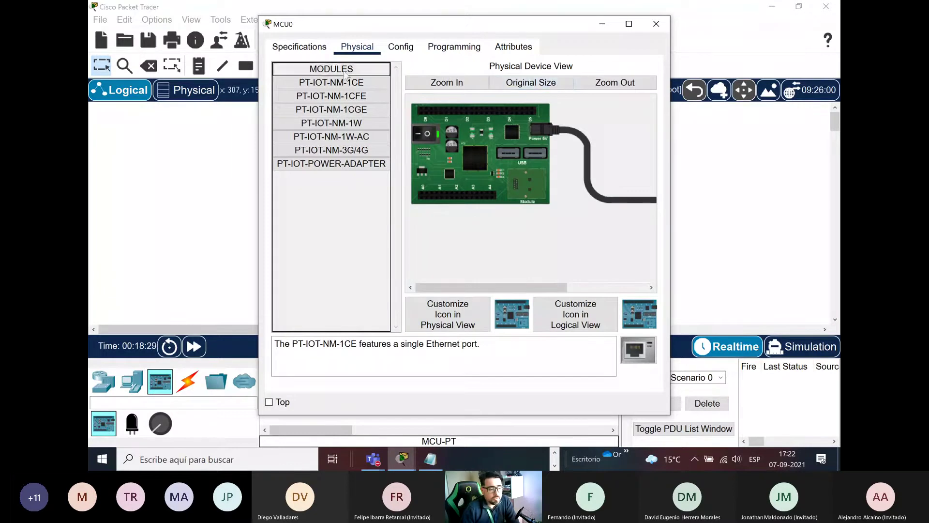
Open main.js from the MCU board's Blink (JavaScript) project, run the program, and close the board's window
click(440, 50)
click(333, 105)
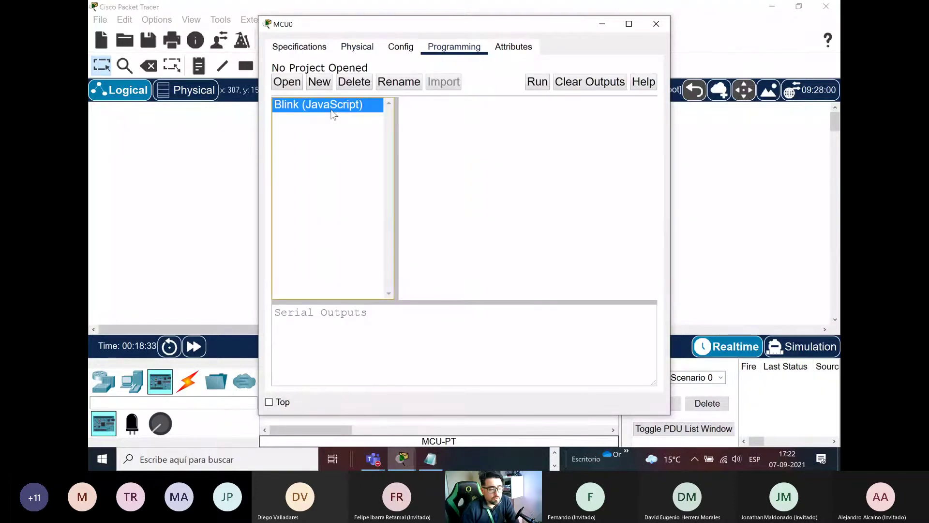
double_click(355, 106)
click(300, 122)
double_click(300, 122)
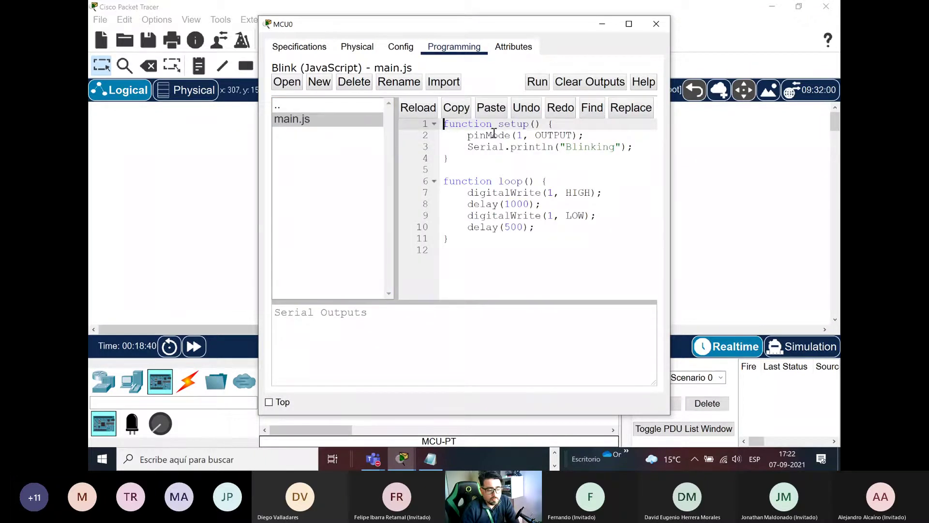
click(538, 83)
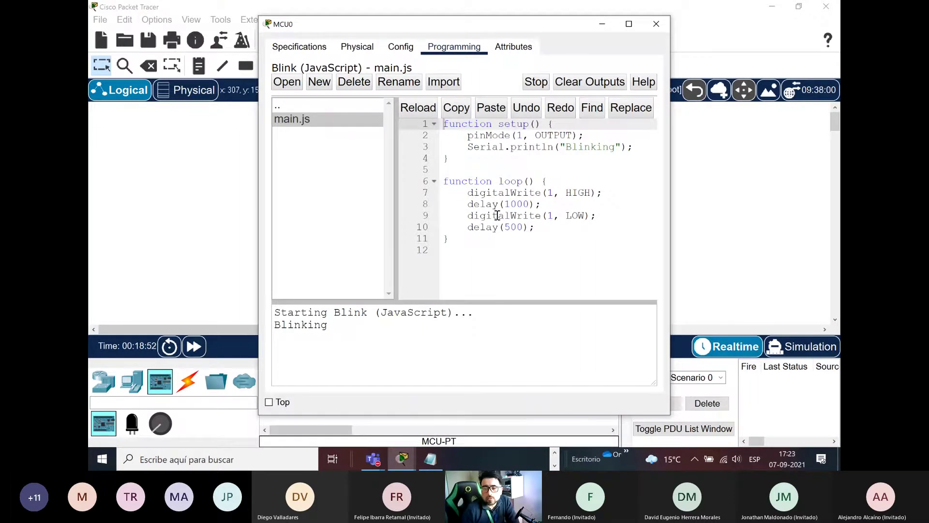
click(299, 47)
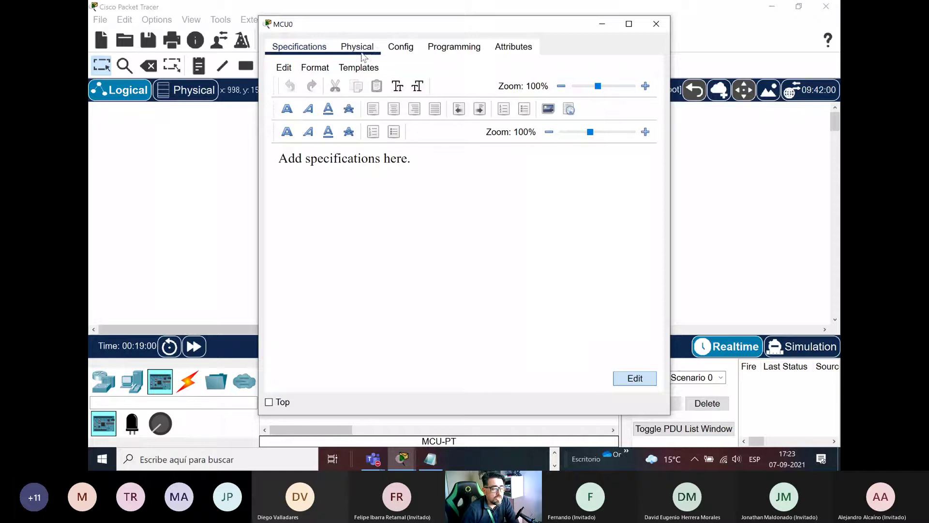
click(656, 24)
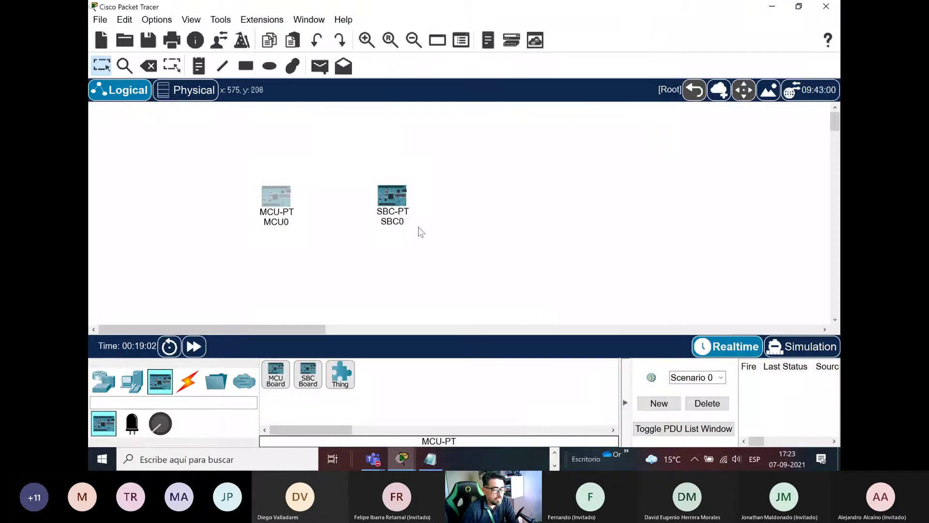
Place an LCD component in the workspace to the right of the SBC board
click(134, 426)
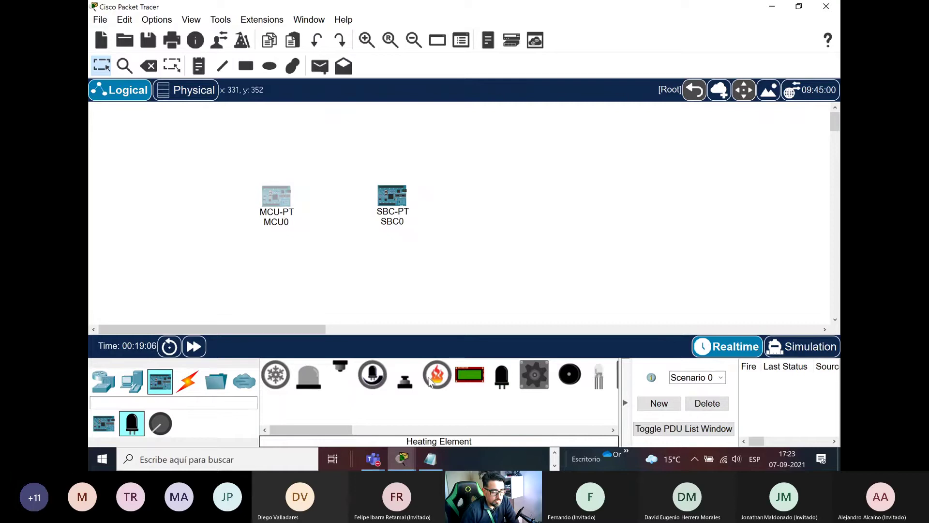
click(470, 384)
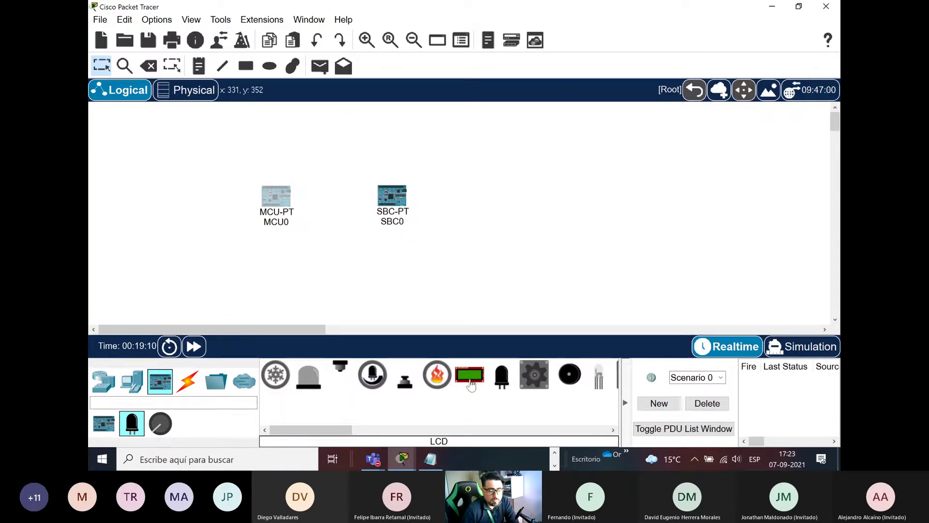
click(484, 214)
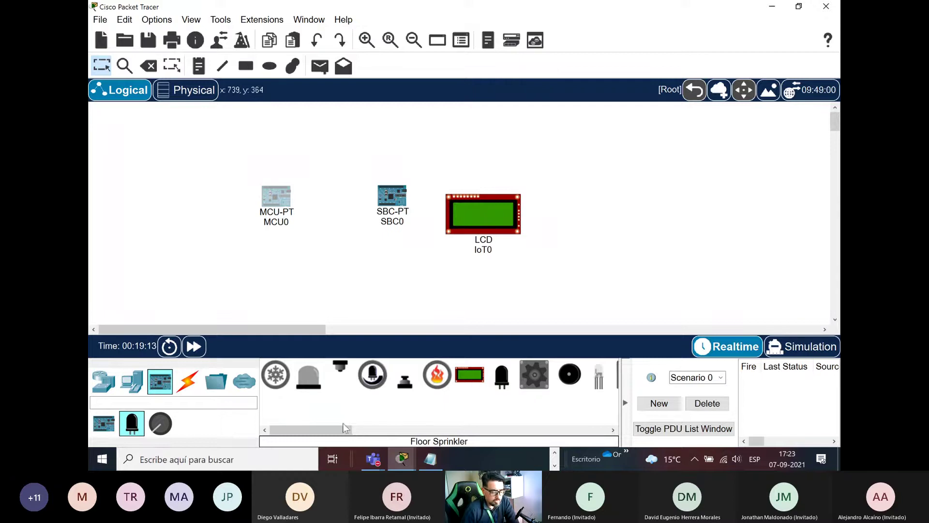
Browse the available actuators and sensors, and return to the list of component boards
drag(344, 427, 358, 438)
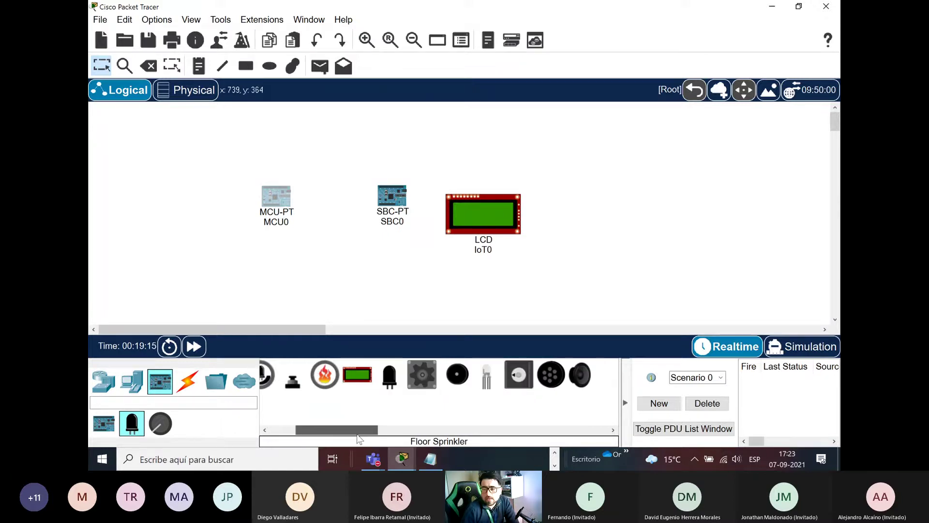
scroll(487, 376, down, 1)
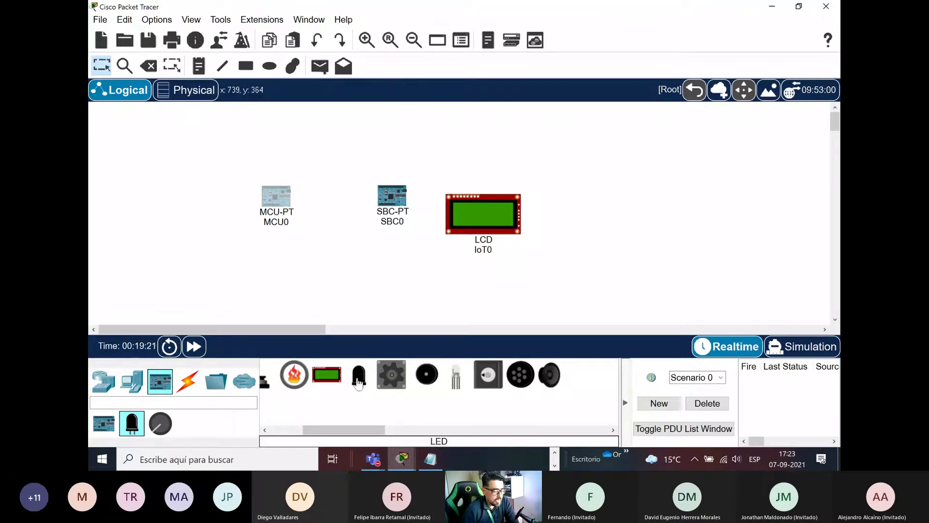
click(160, 423)
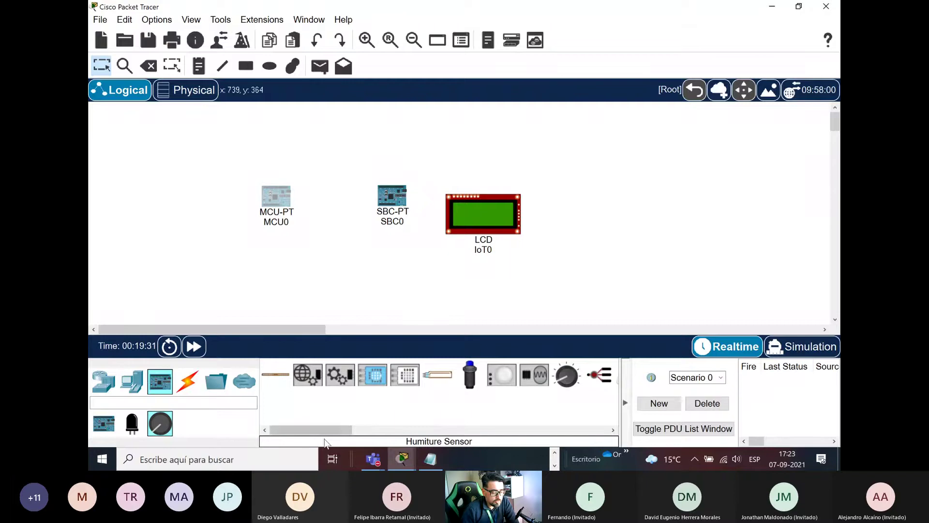
drag(322, 432, 356, 432)
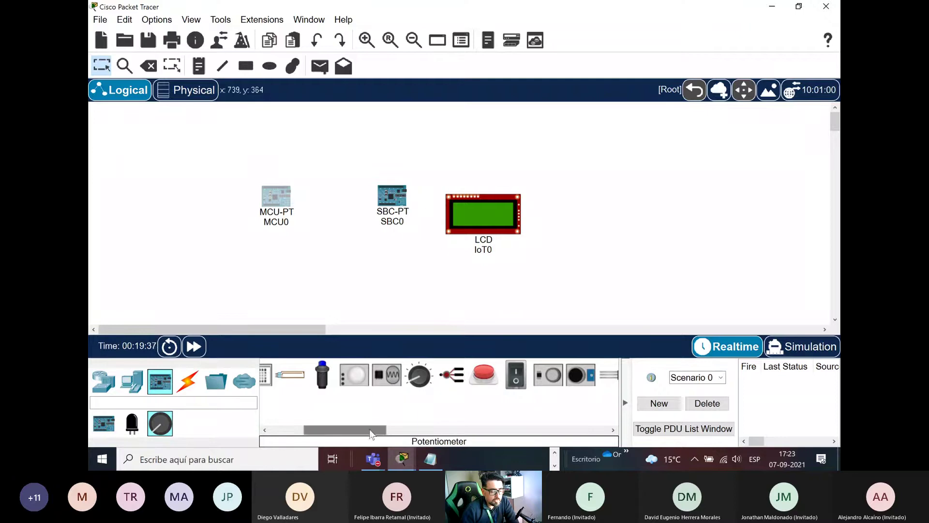
drag(344, 430, 373, 429)
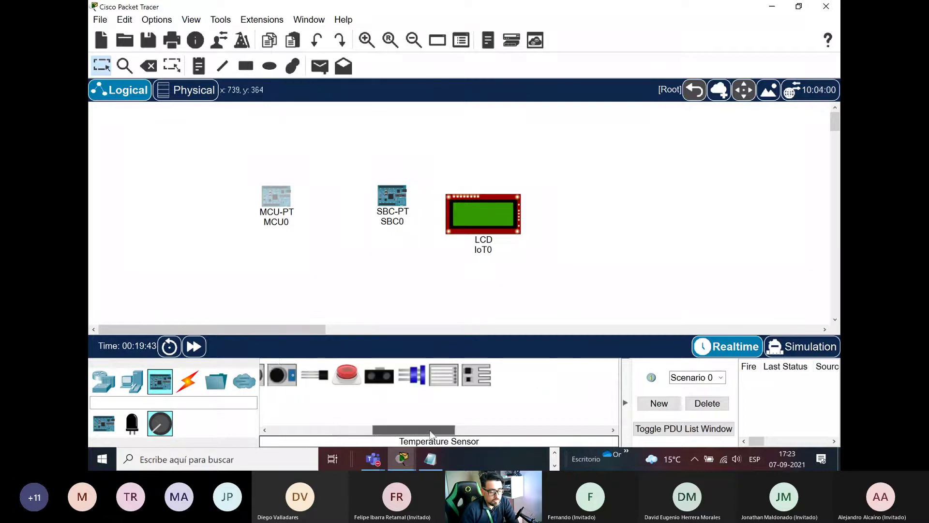
drag(393, 430, 438, 430)
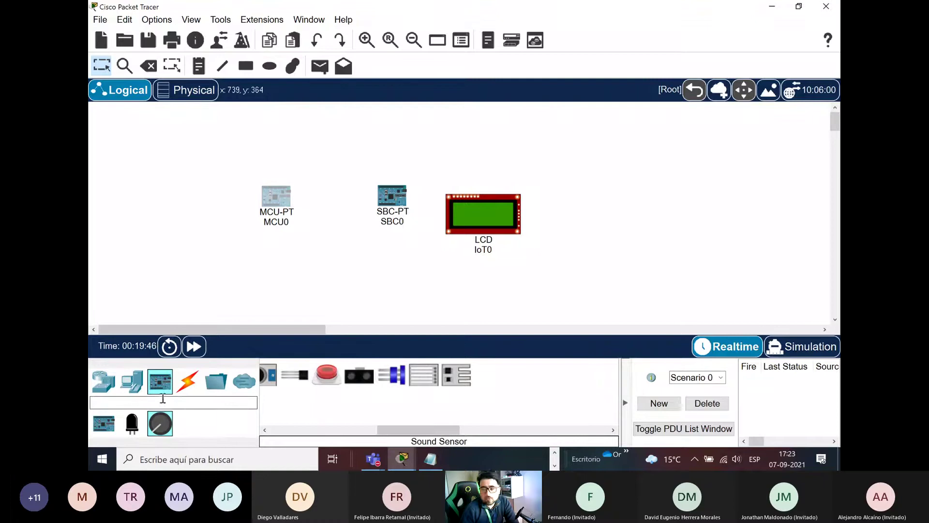
click(132, 425)
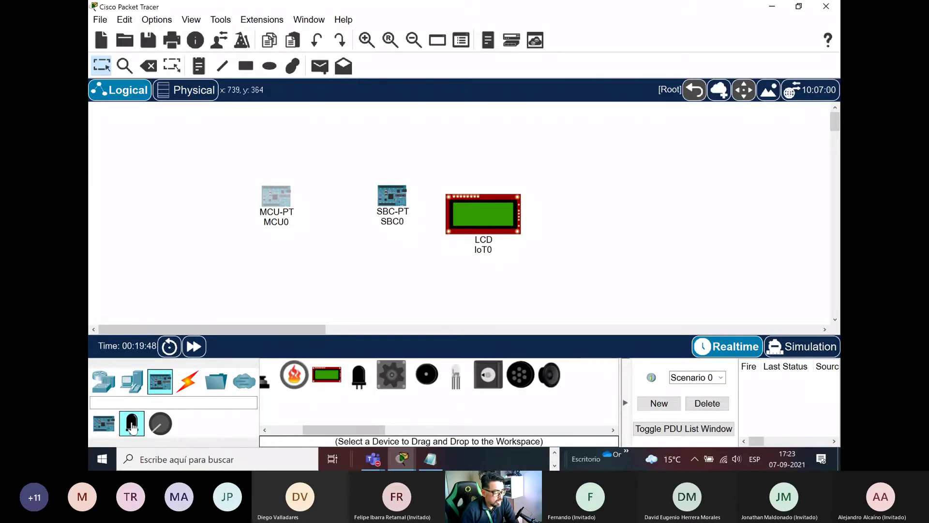
click(104, 425)
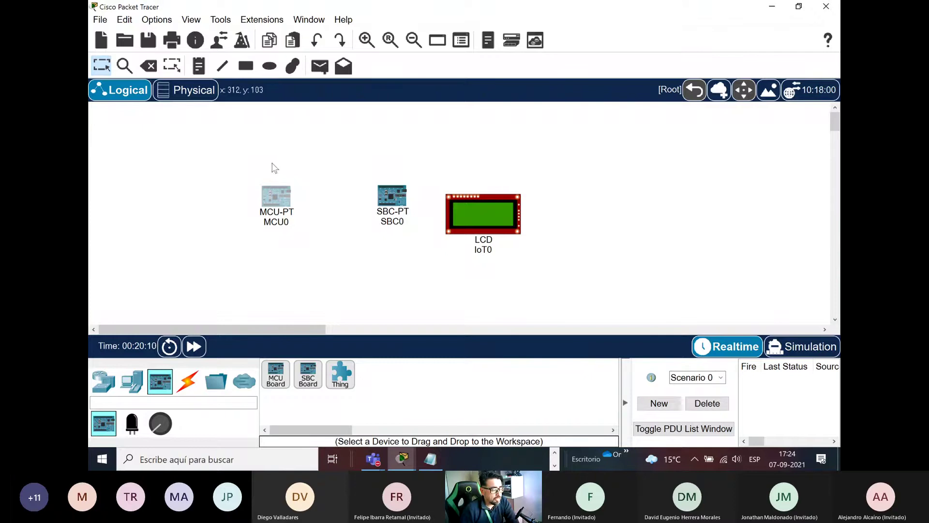
Place a Laptop and a Server below the boards, and inspect the server's physical device view
click(103, 381)
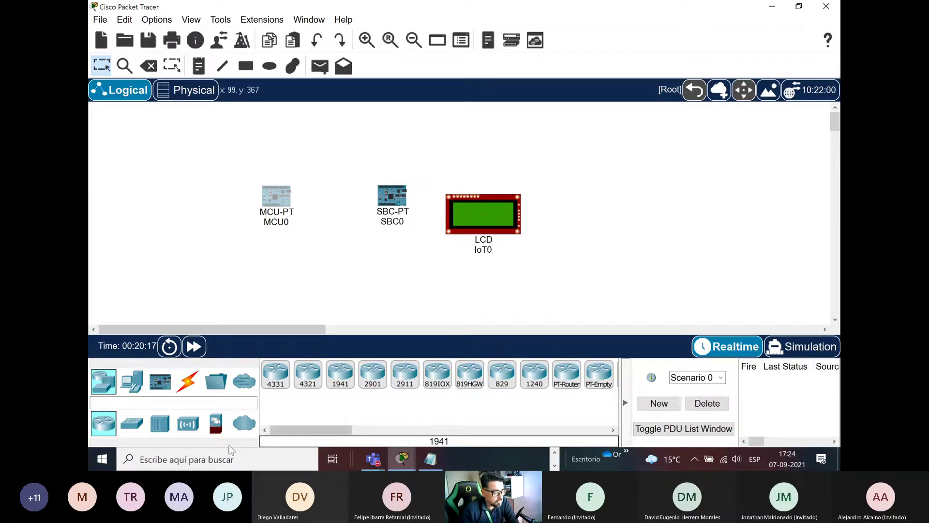
click(132, 381)
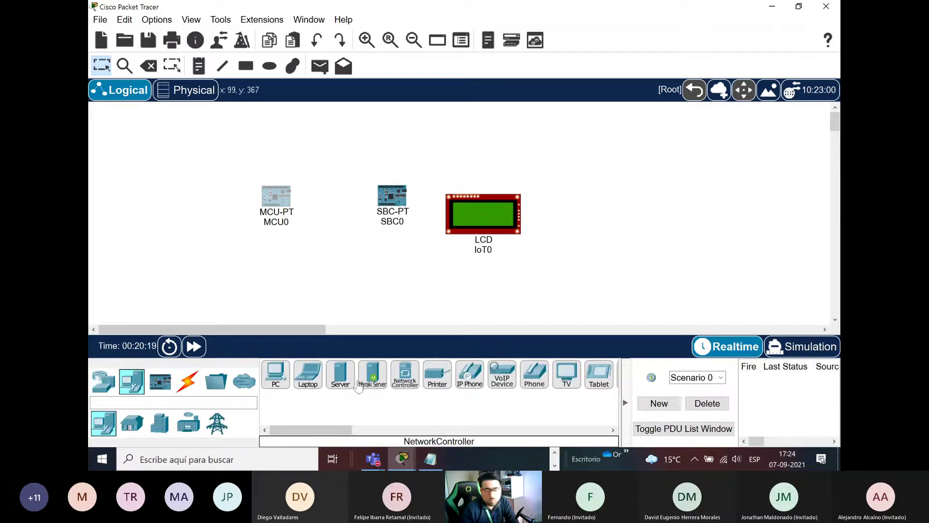
drag(307, 375, 231, 255)
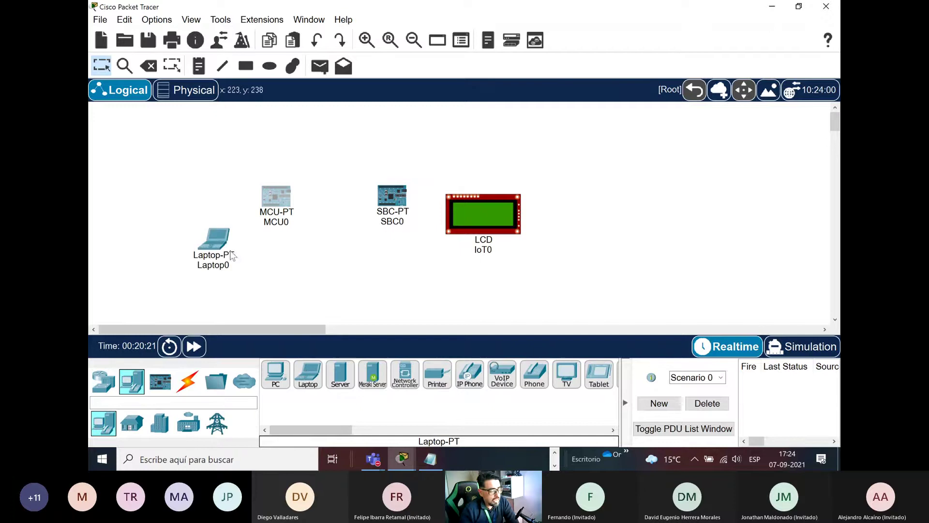
click(349, 249)
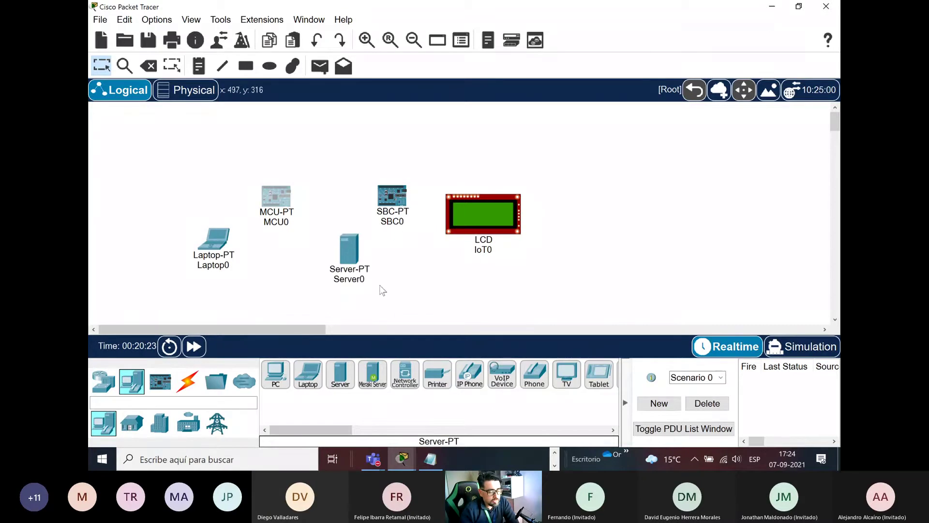
click(348, 244)
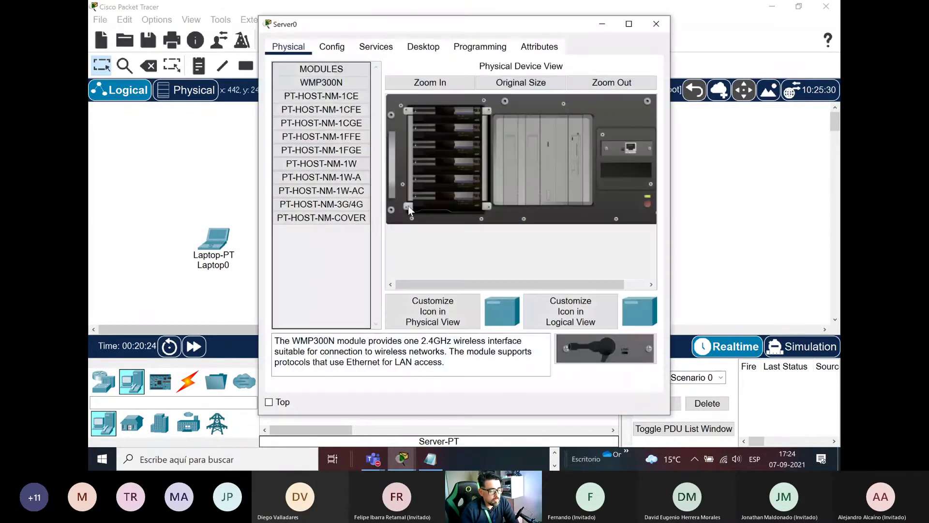
click(656, 24)
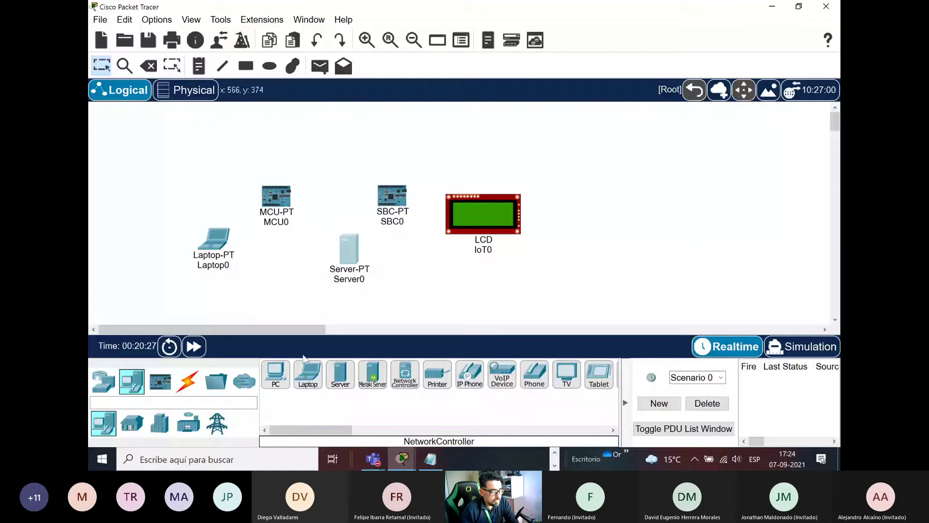
Place a 1941 router to the right of the LCD and inspect its physical device view
click(112, 387)
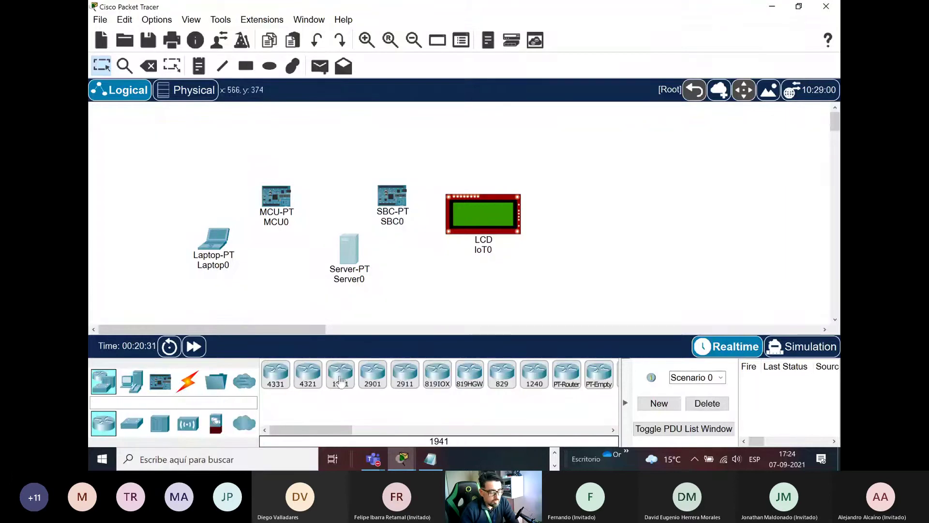
drag(340, 379, 695, 179)
click(573, 202)
click(566, 196)
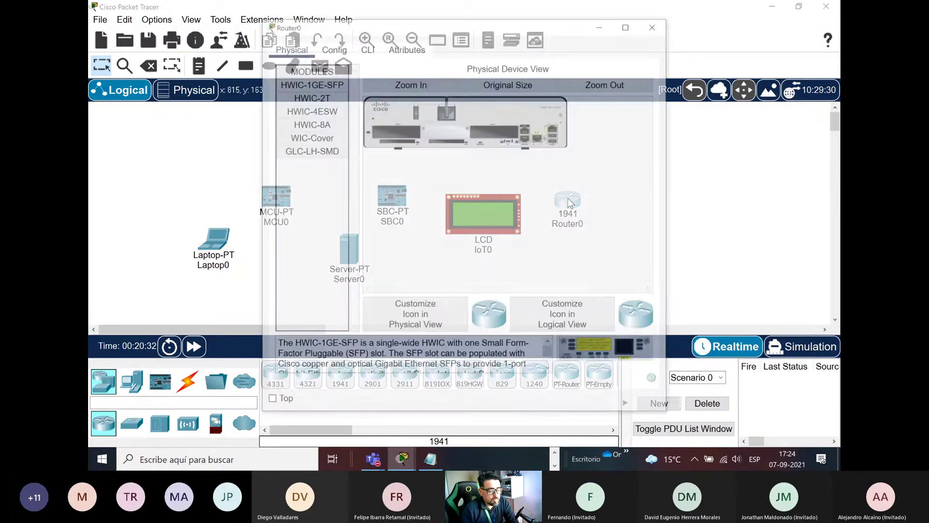
click(656, 24)
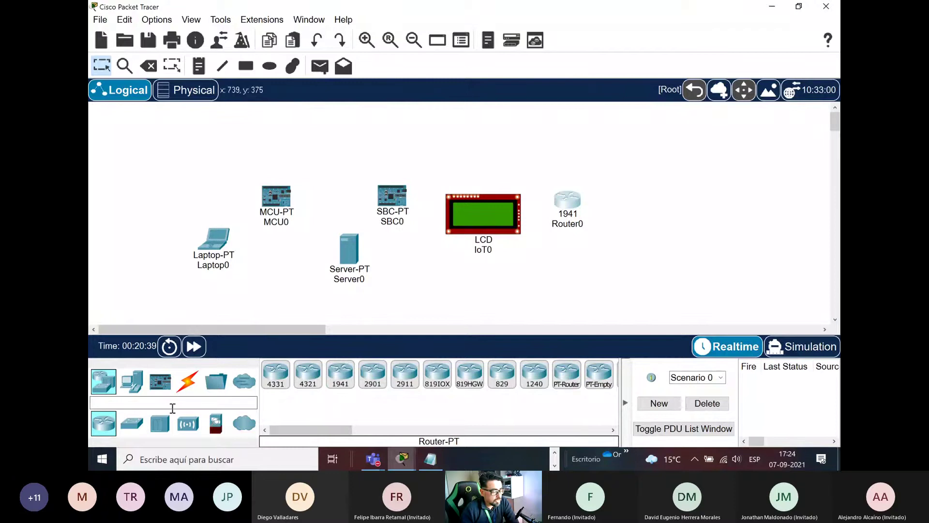
Place a 2960 switch above and to the right of the router, and inspect its physical device view
click(134, 419)
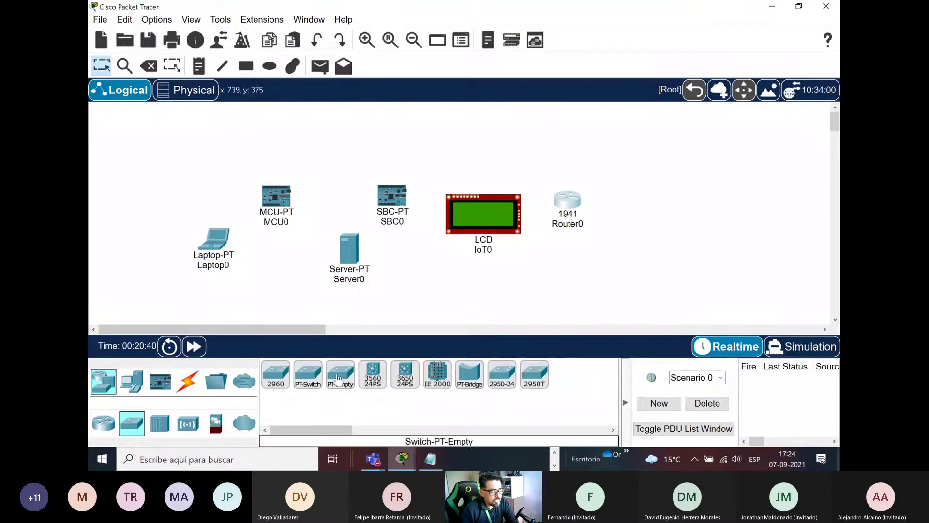
drag(276, 375, 639, 154)
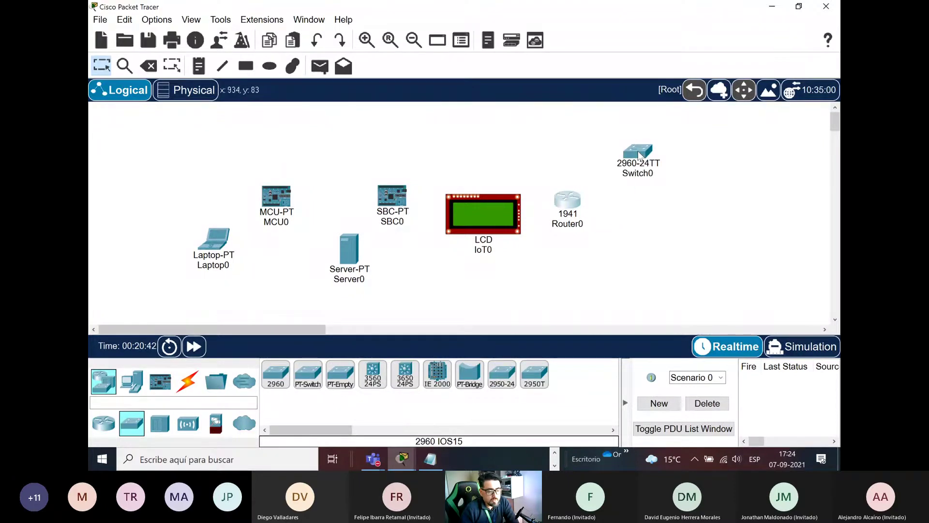
click(638, 145)
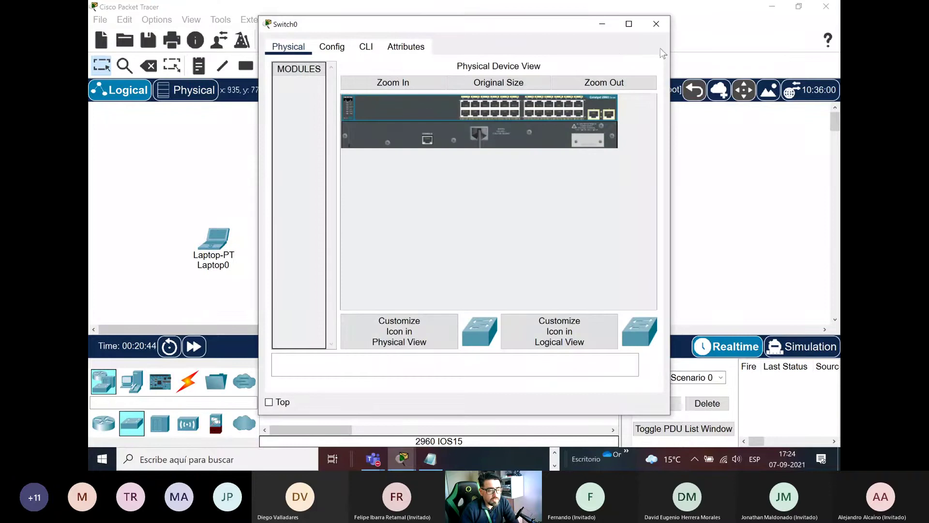
click(665, 29)
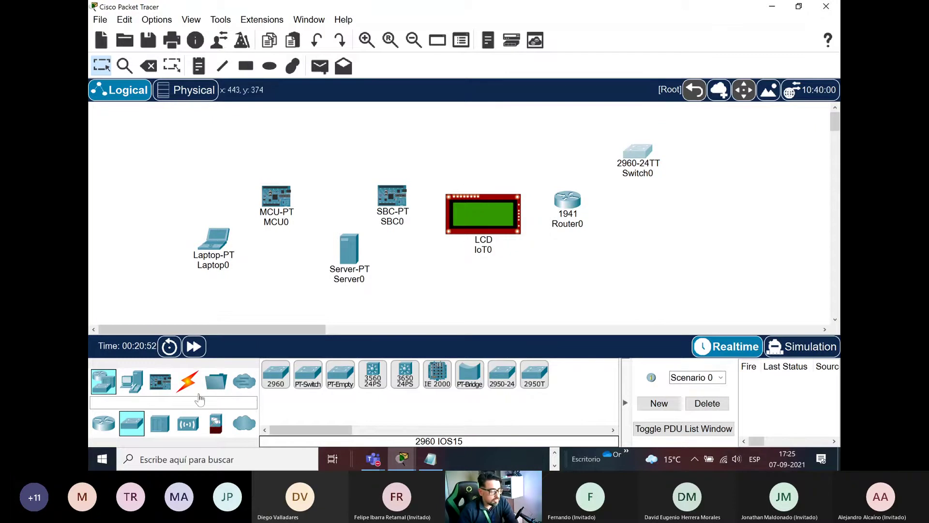
Place a Home Router from the wireless devices below and to the right of the 1941 router
click(188, 424)
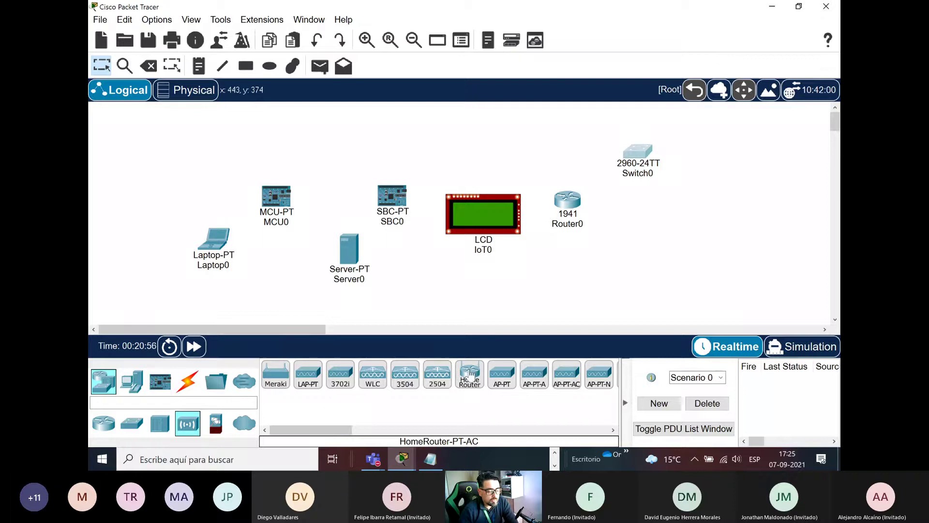
drag(469, 374, 634, 250)
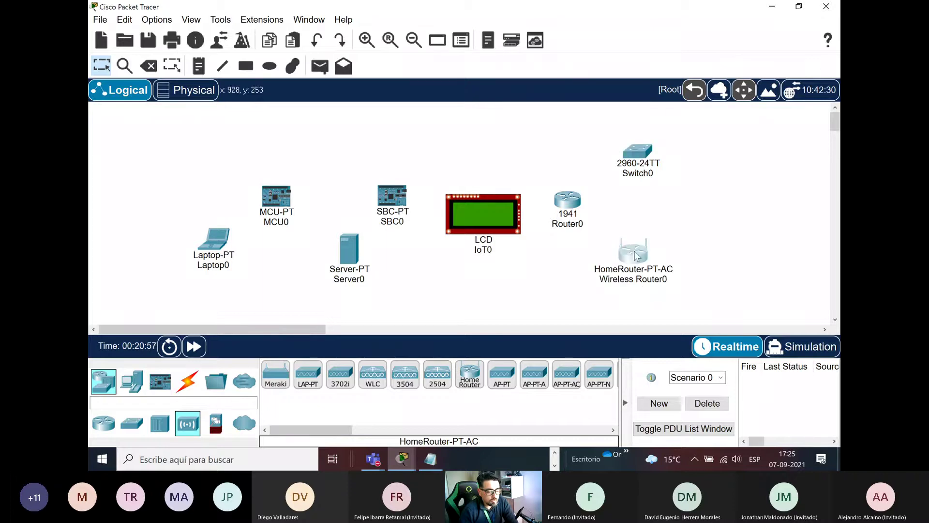
Inspect the Home Router's physical device view, then close its device window
click(634, 250)
click(281, 85)
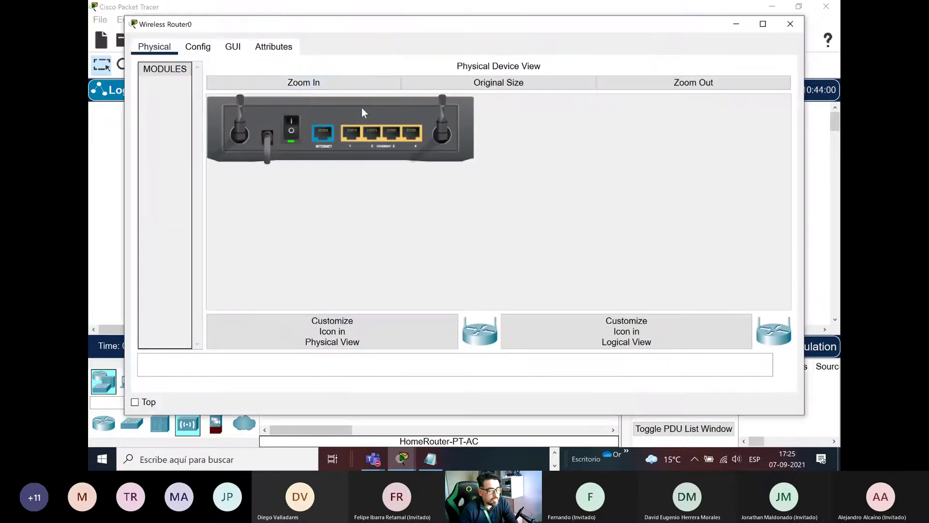
click(790, 23)
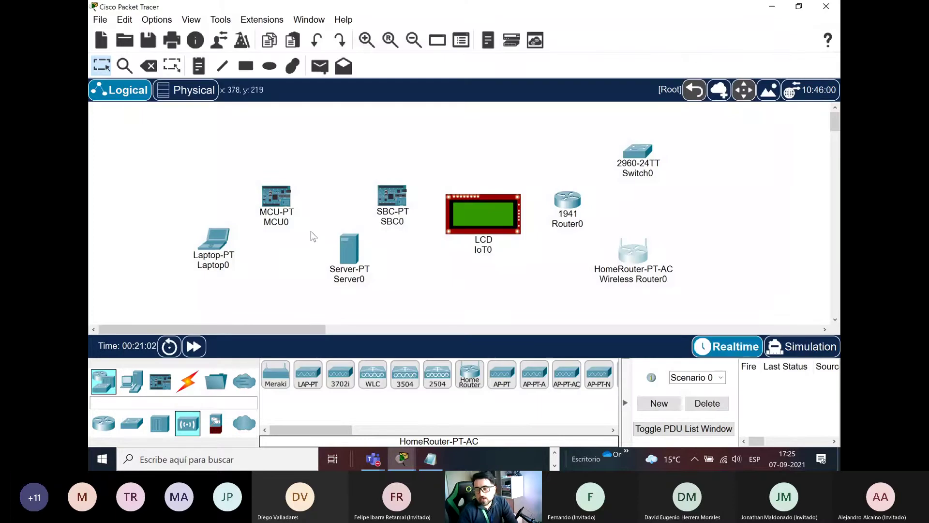
Browse the Sensors within the Components devices and pick the Water Sensor
click(161, 424)
click(160, 383)
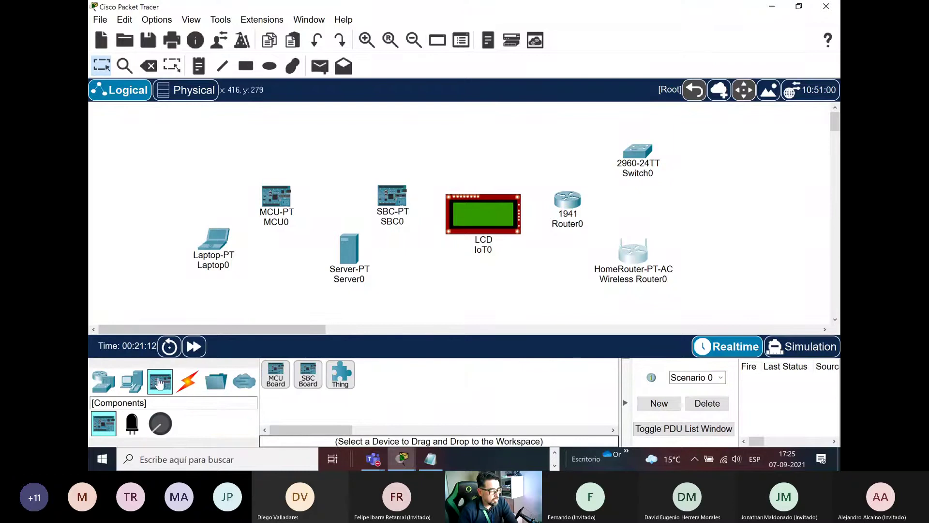
click(160, 424)
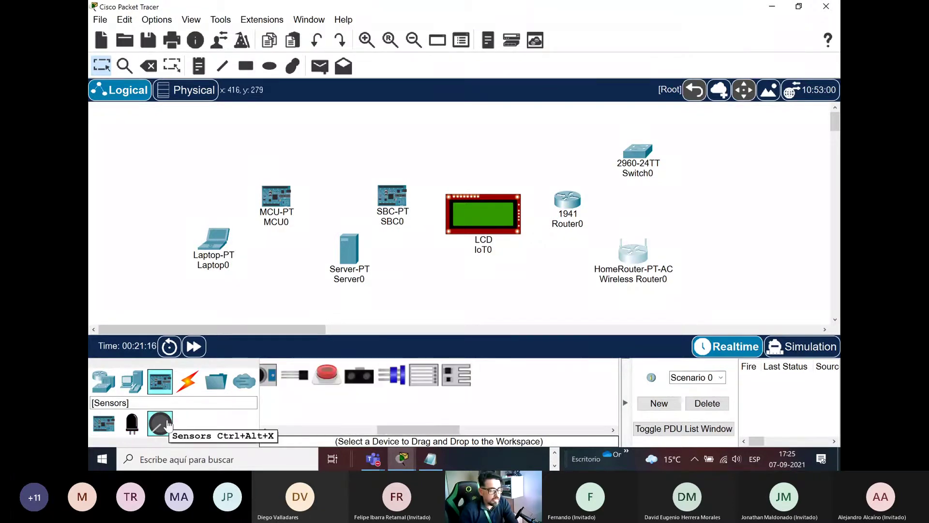
click(392, 378)
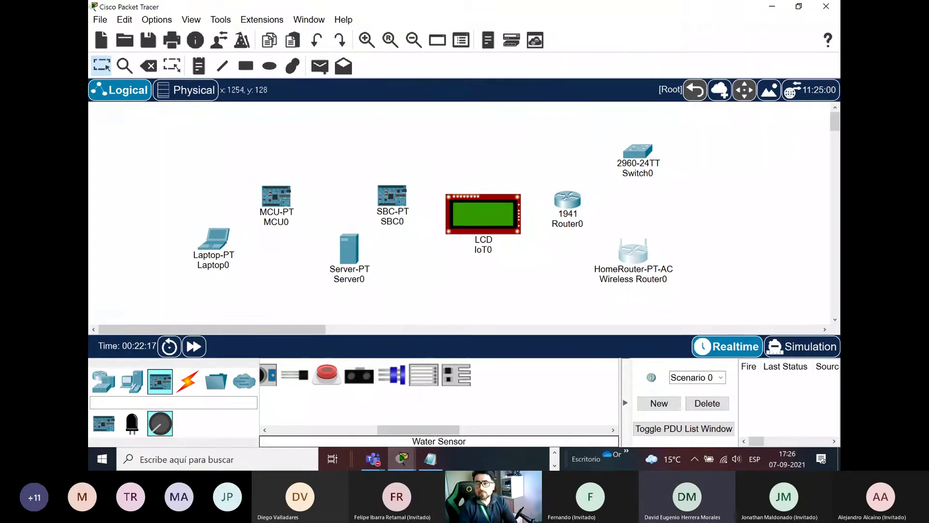
Switch to the Domotica workbook in Excel, review the student group list through group 8, and minimize the workbook
key(alt+Tab)
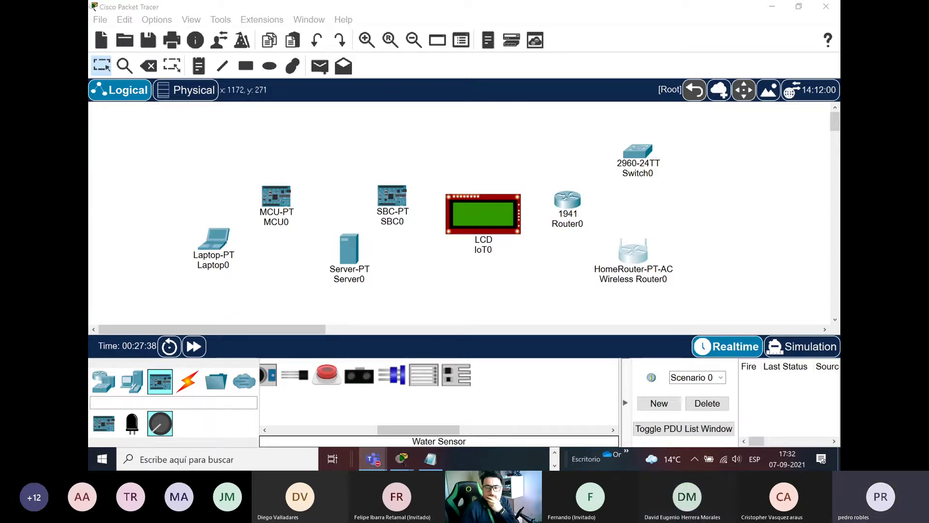
key(alt+Tab)
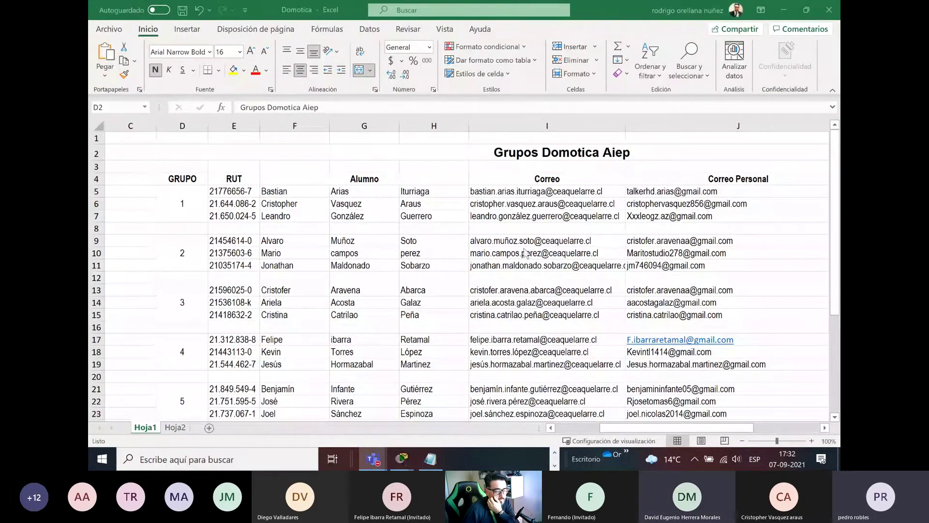
scroll(538, 243, down, 5)
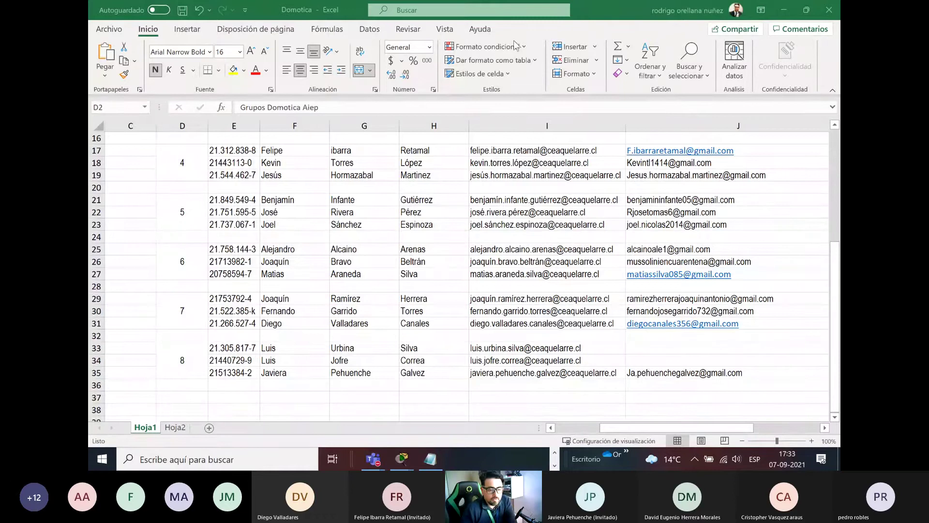
click(788, 16)
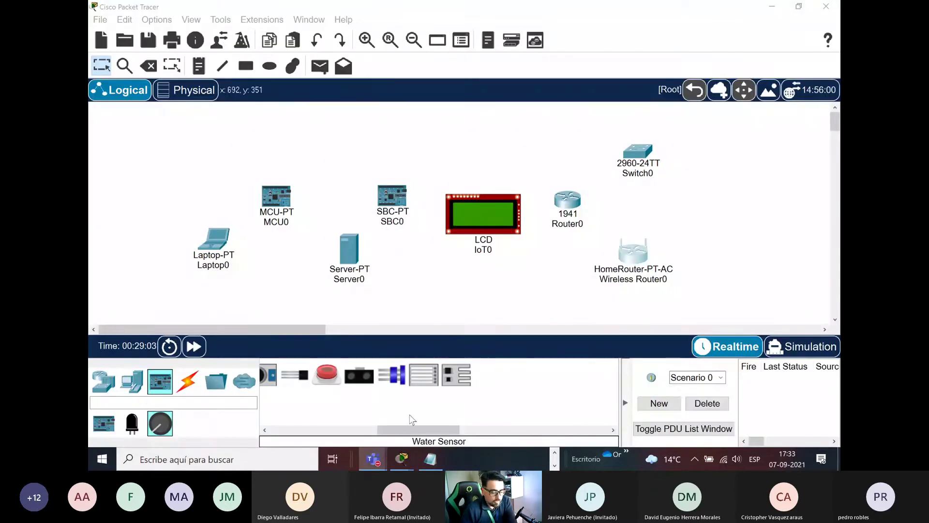
Switch to the Talleres de Packet Tracert document in Word and highlight the course creation and Software Cisco Packet Tracer sections while reviewing the outline
click(555, 452)
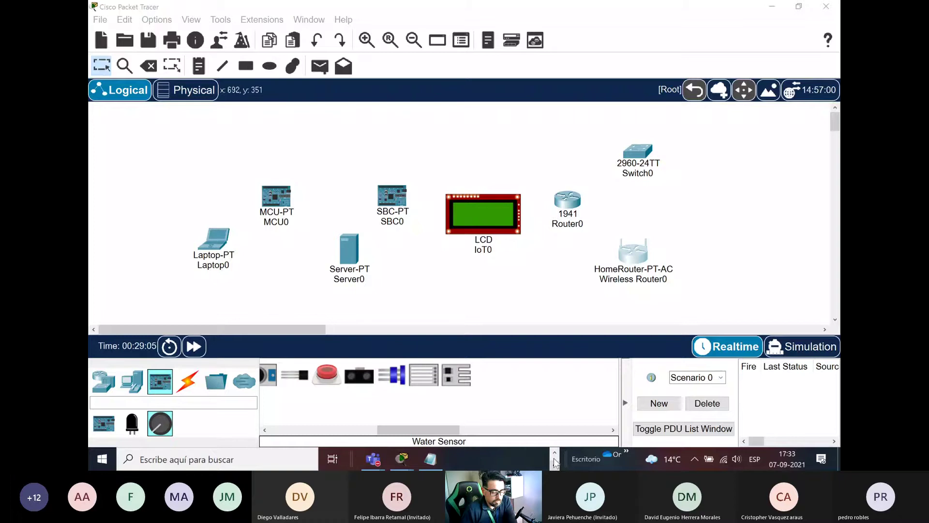
click(555, 452)
click(536, 458)
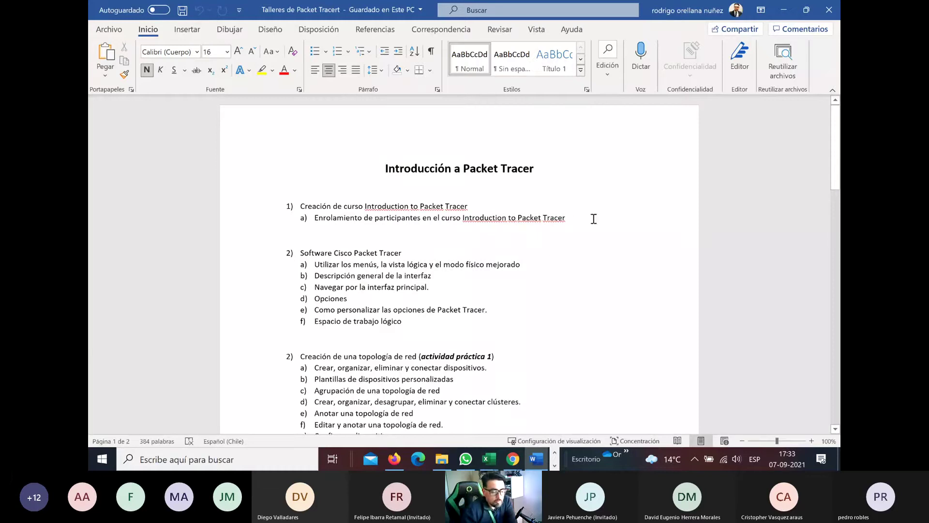
drag(595, 218, 309, 204)
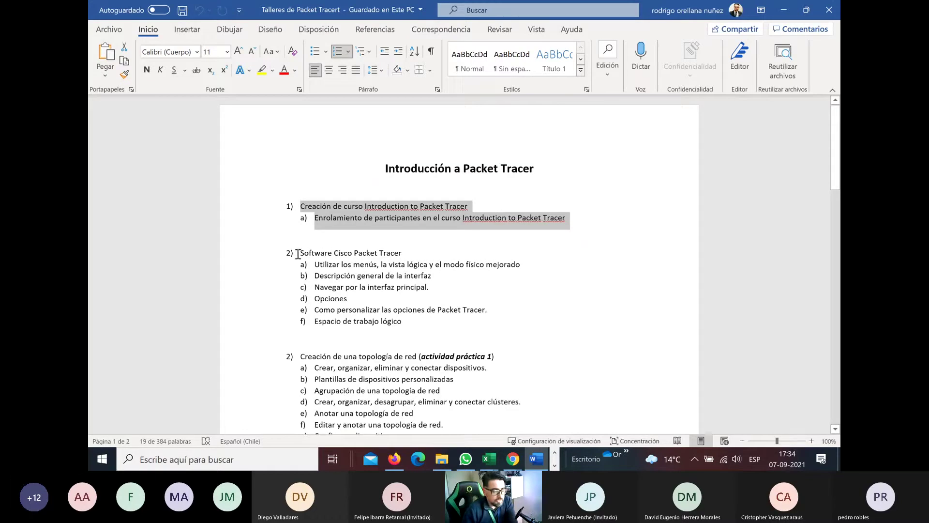
drag(299, 253, 532, 324)
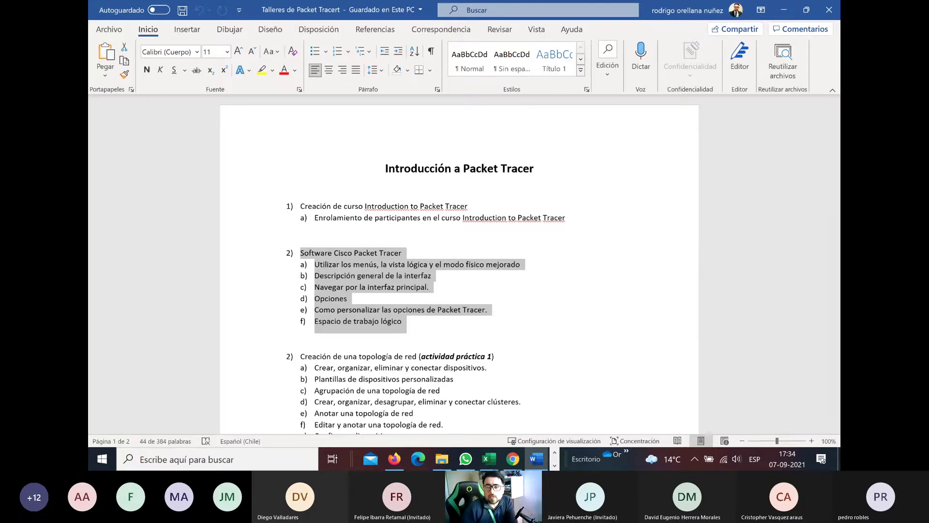
click(555, 464)
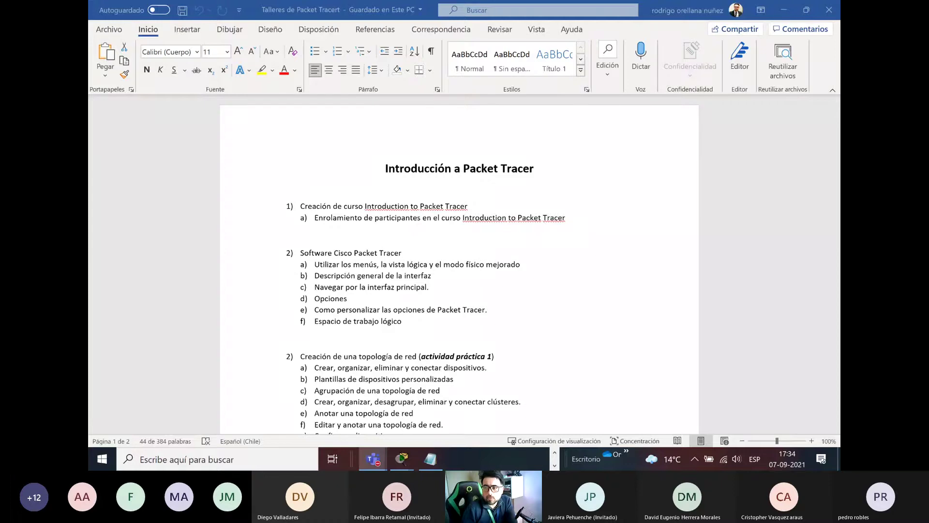
scroll(383, 336, down, 2)
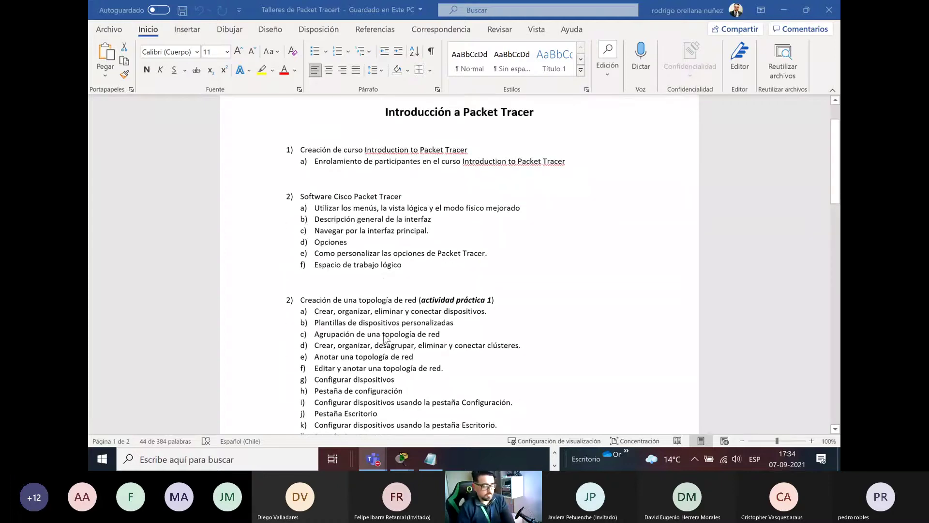